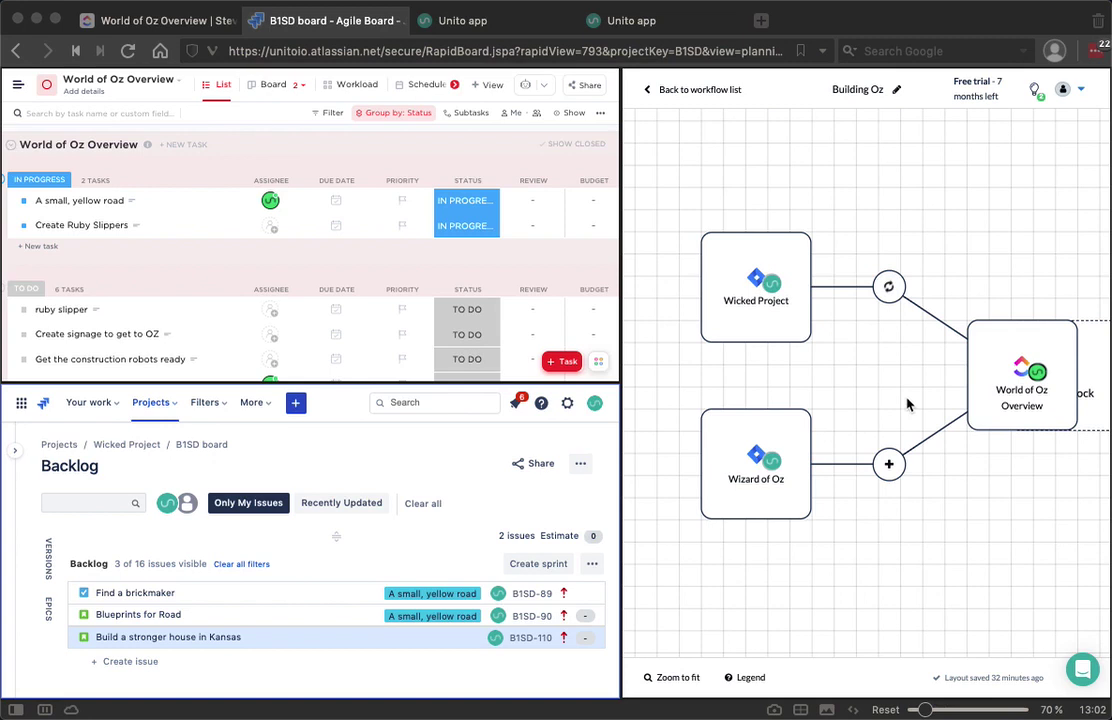
pyautogui.moveTo(743, 477)
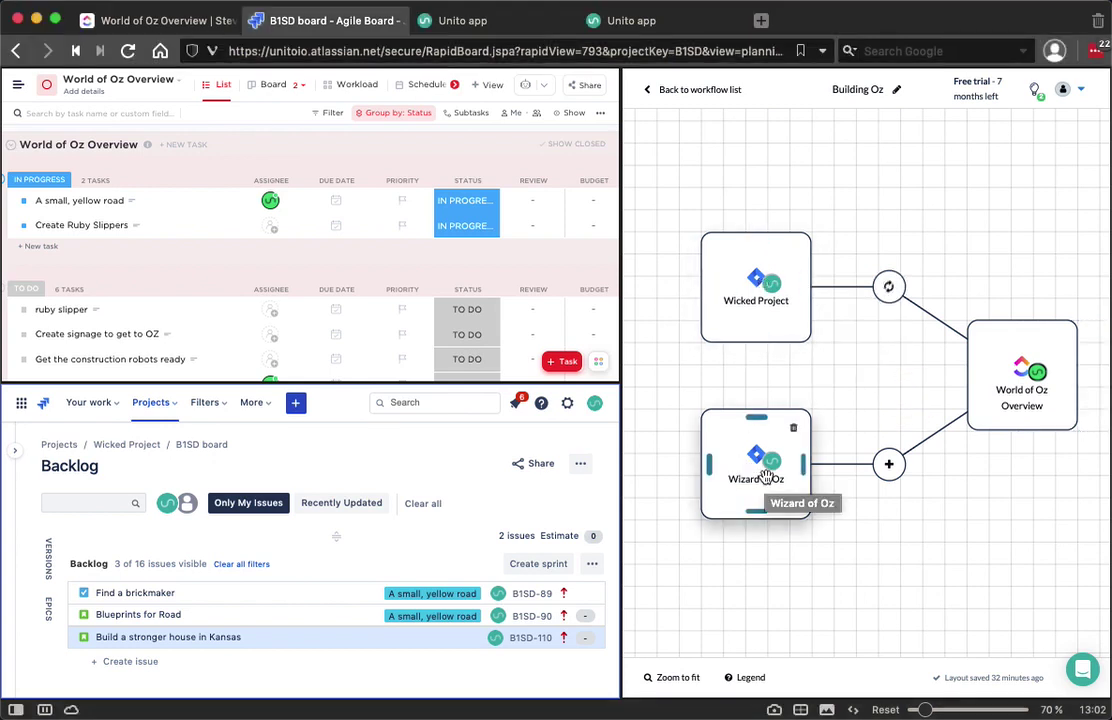
pyautogui.moveTo(1022, 372)
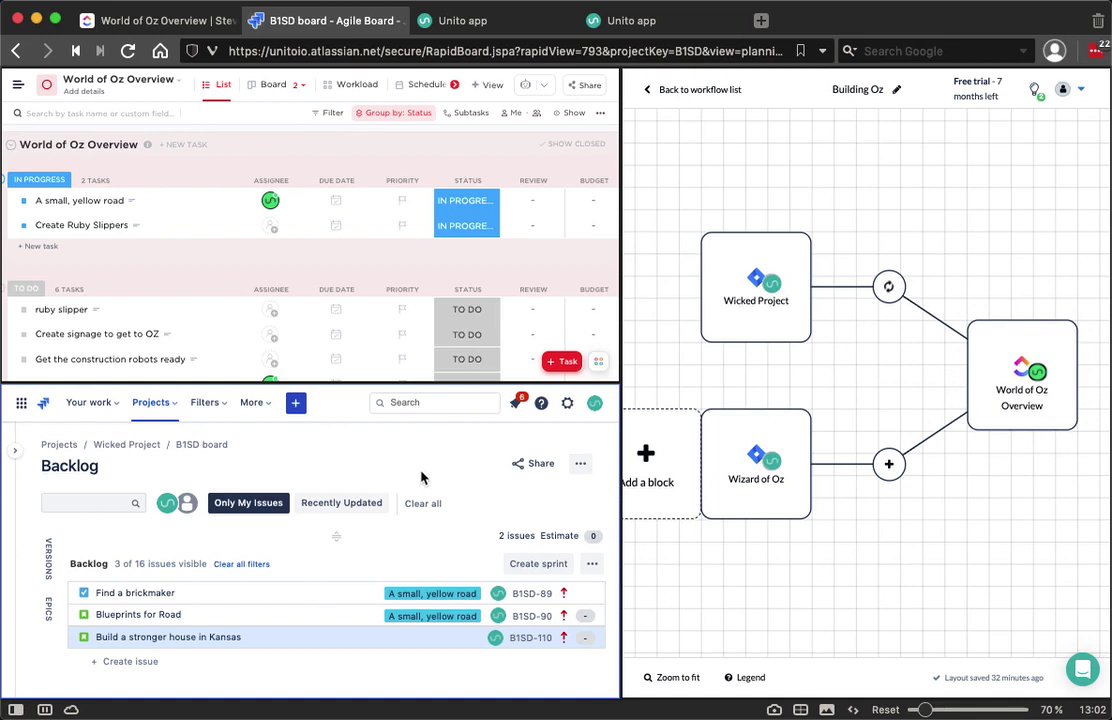
pyautogui.click(359, 627)
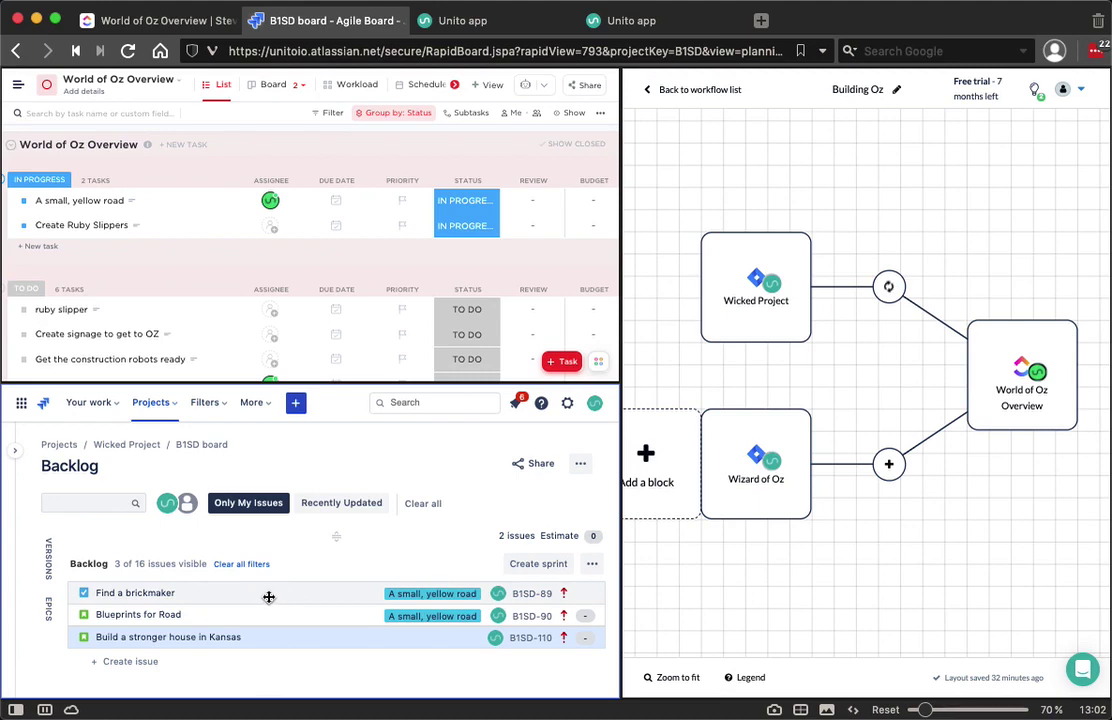
# Create a story named "Now in Technicolor" in the Wicked Project backlog.
pyautogui.click(130, 662)
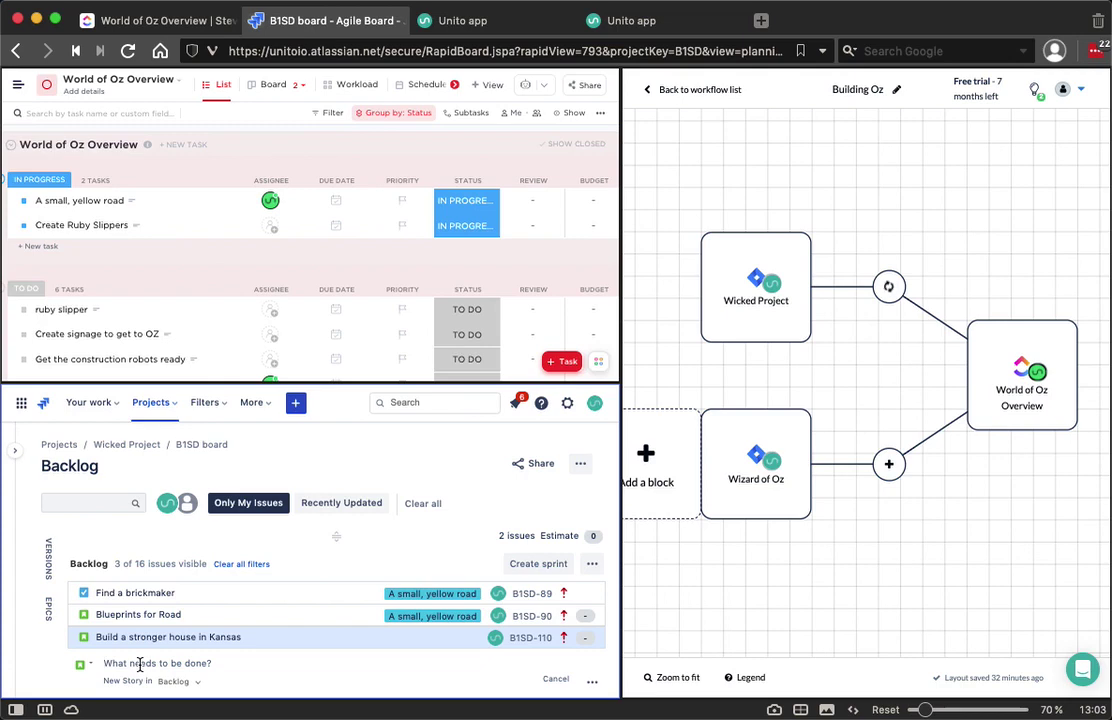
pyautogui.write('Now')
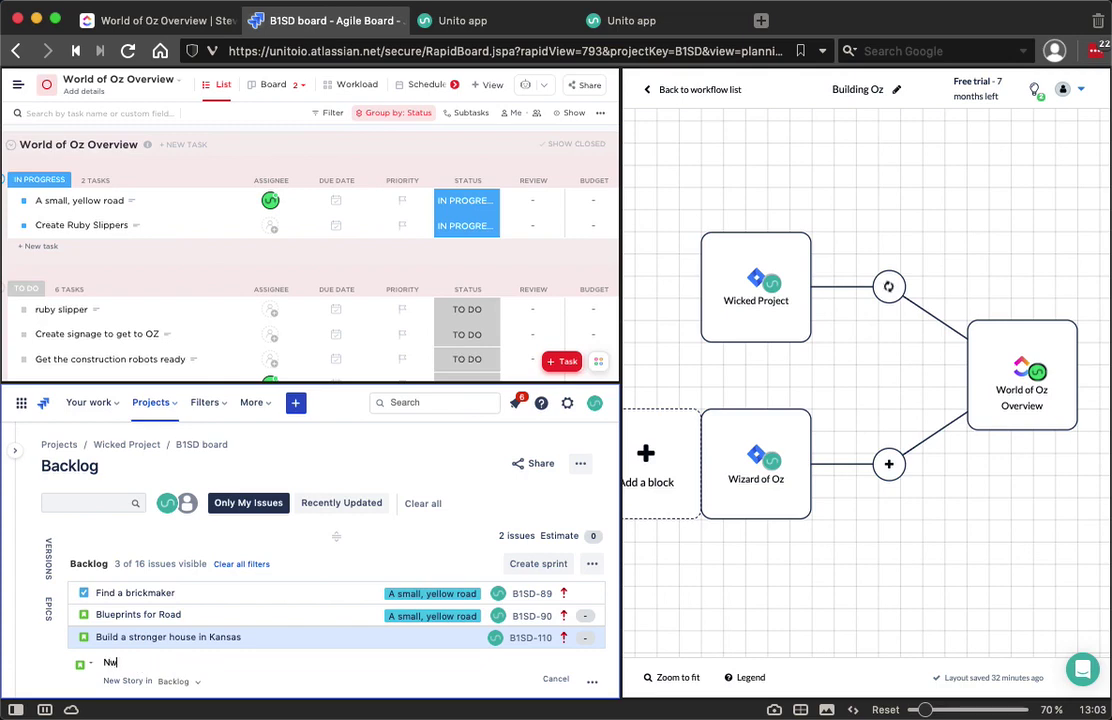
pyautogui.write(' in Technicolor')
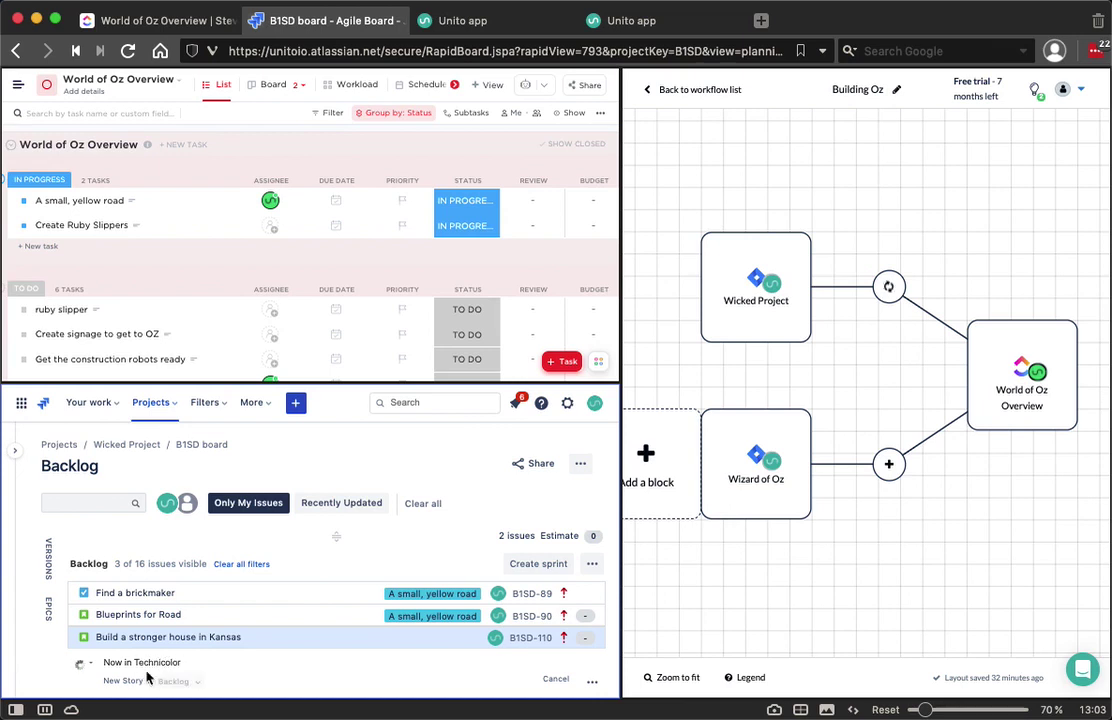
pyautogui.press('Return')
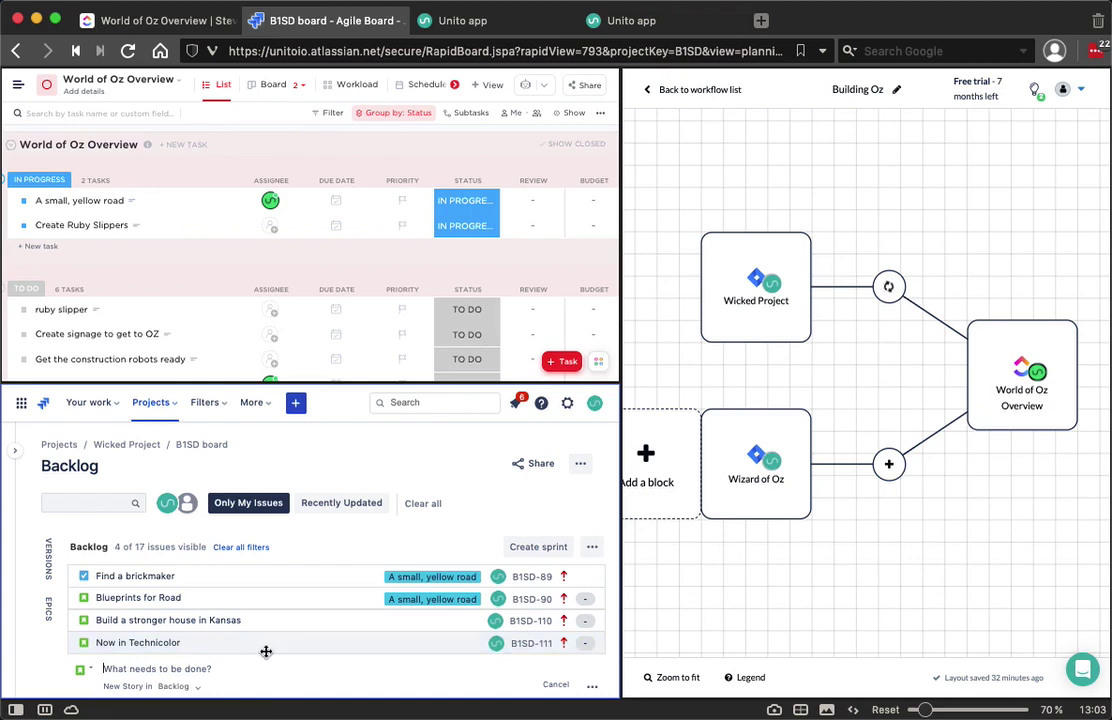
# Open the "Now in Technicolor" story and set its due date to 6/28/2021.
pyautogui.click(279, 646)
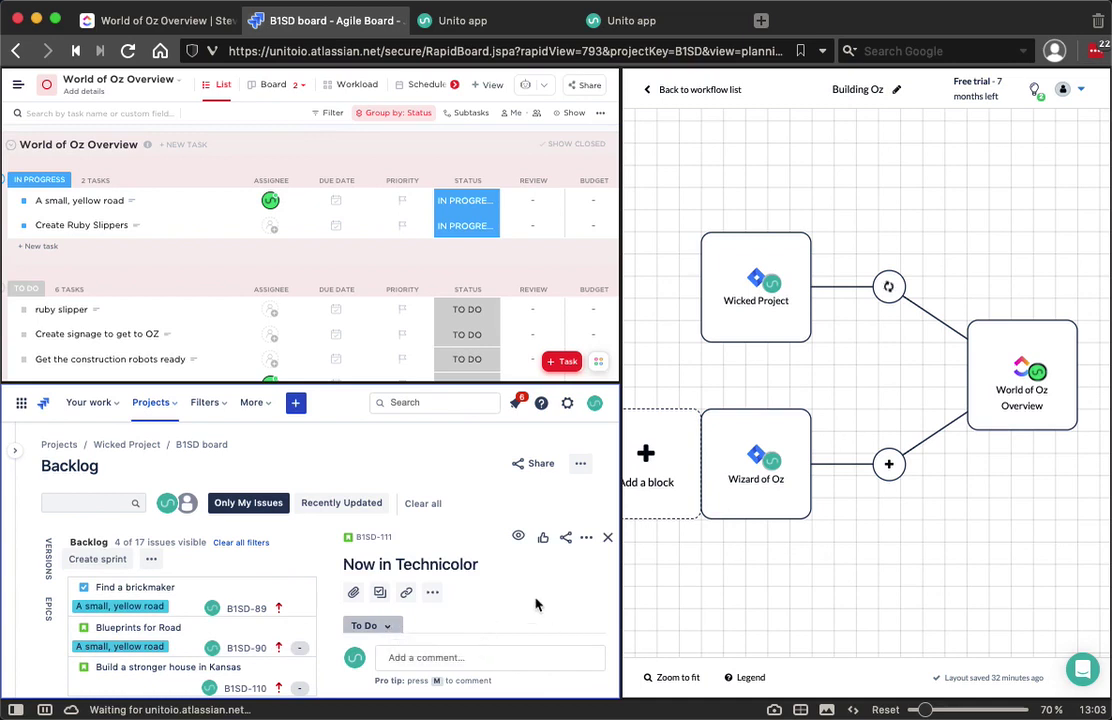
pyautogui.scroll(-2, 439, 603)
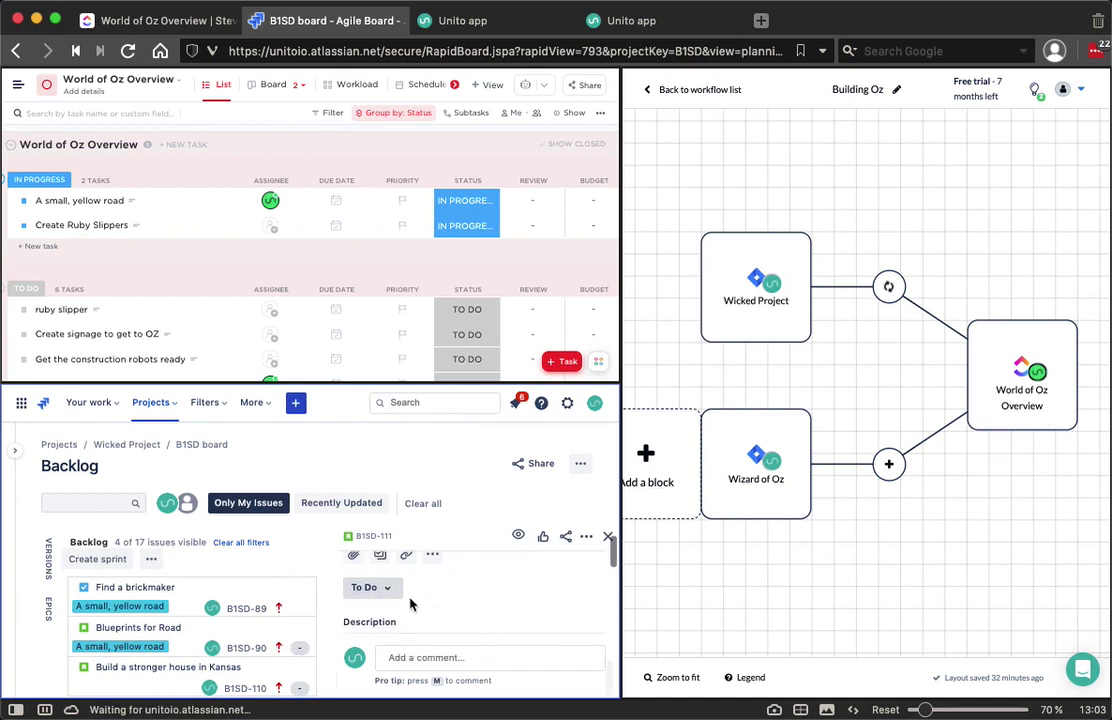
pyautogui.scroll(-2, 484, 607)
pyautogui.scroll(-3, 484, 607)
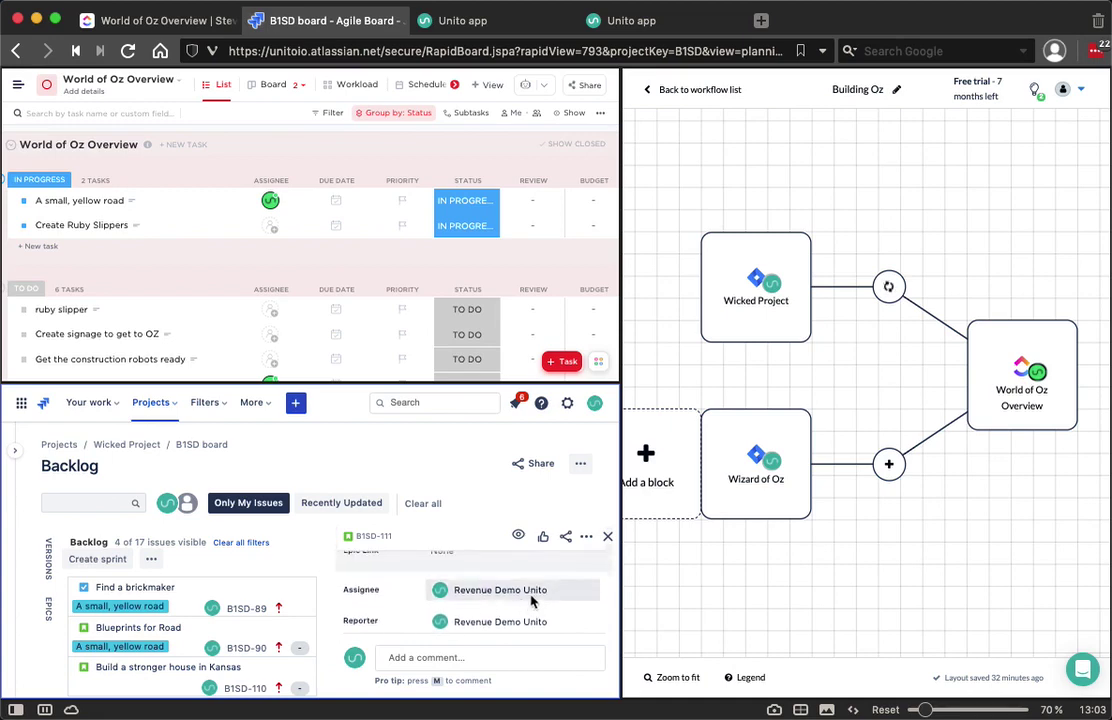
pyautogui.moveTo(505, 596)
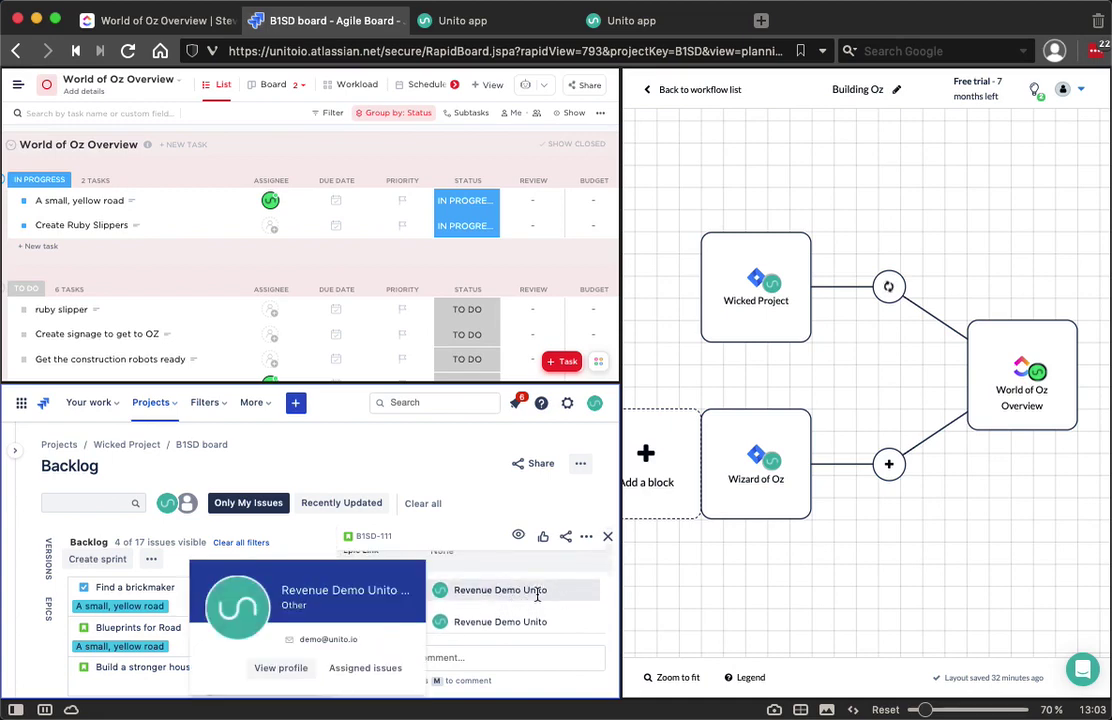
pyautogui.scroll(-3, 535, 600)
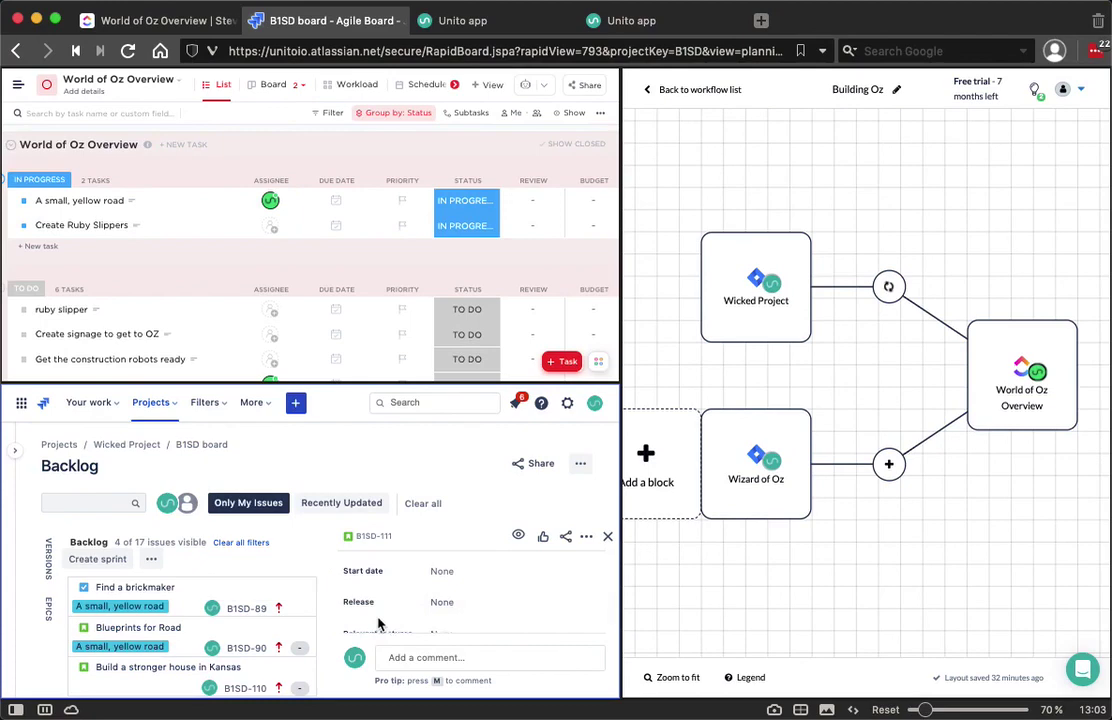
pyautogui.scroll(-5, 390, 618)
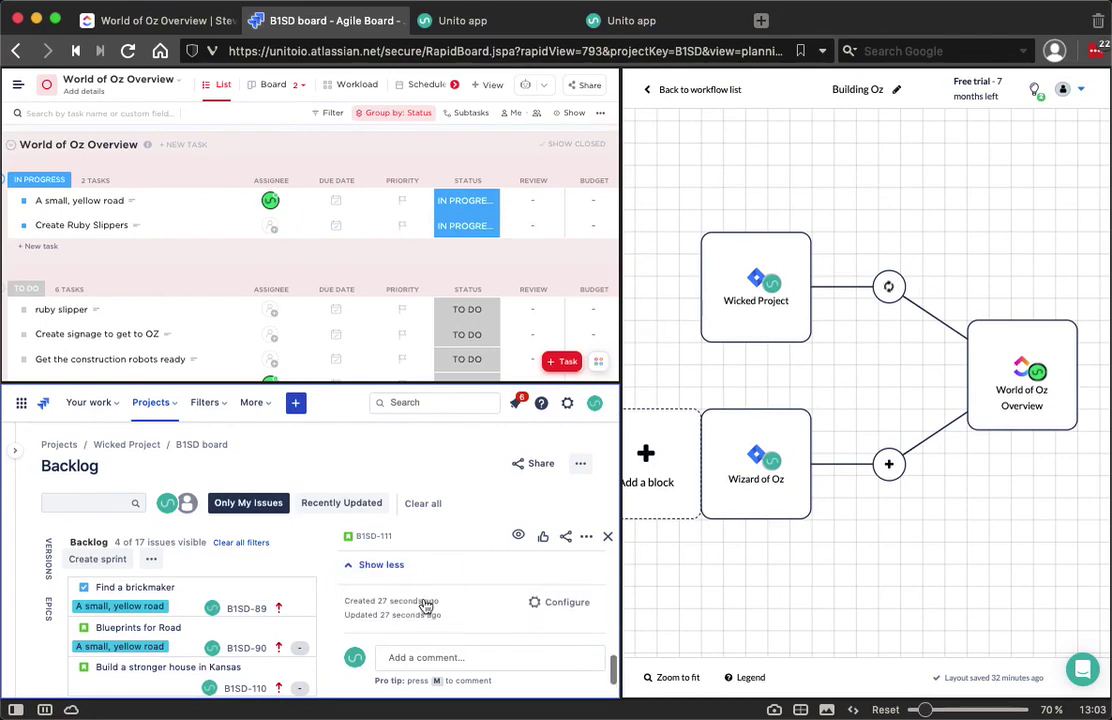
pyautogui.scroll(2, 425, 606)
pyautogui.click(524, 590)
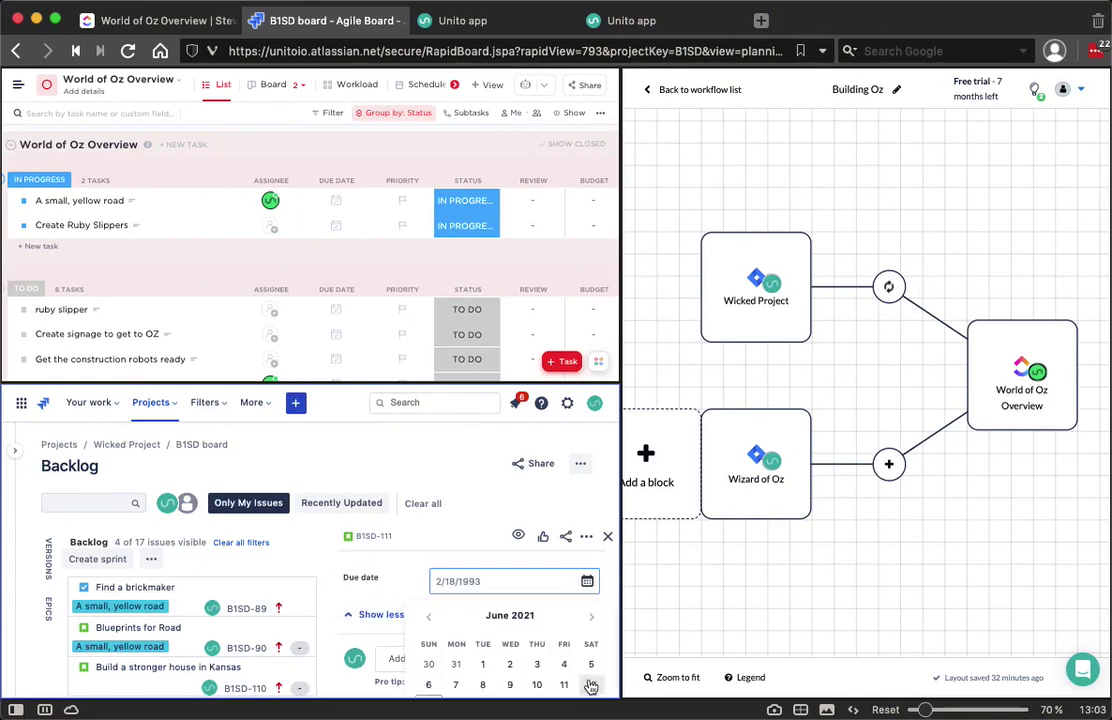
pyautogui.click(591, 617)
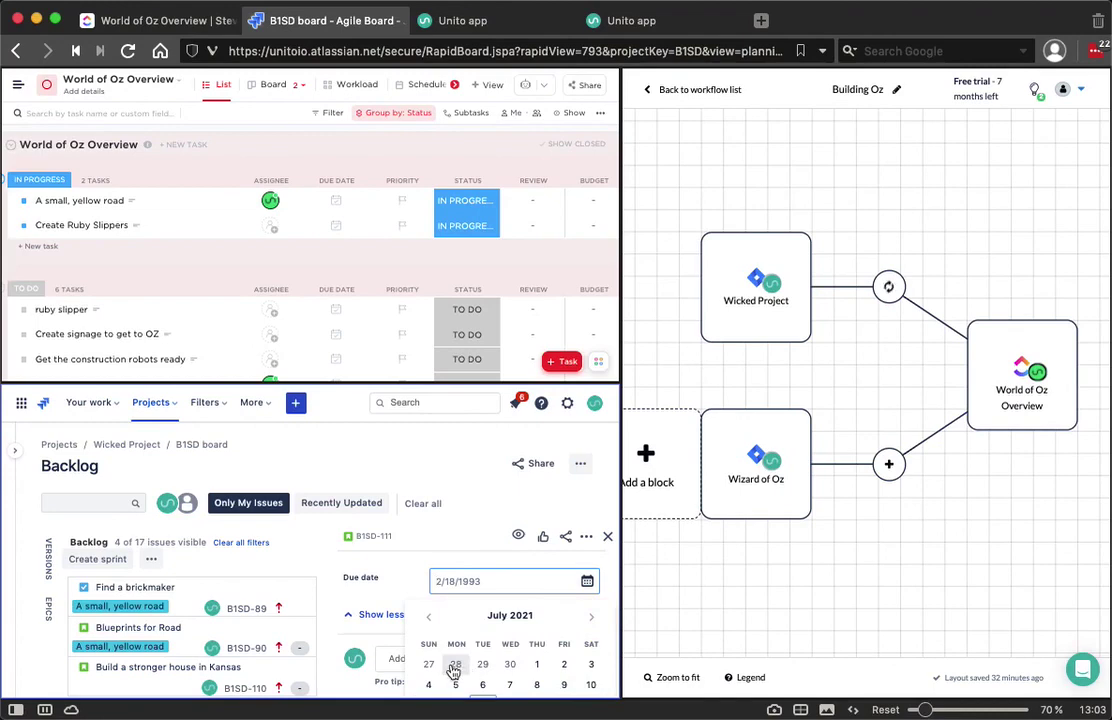
pyautogui.click(455, 665)
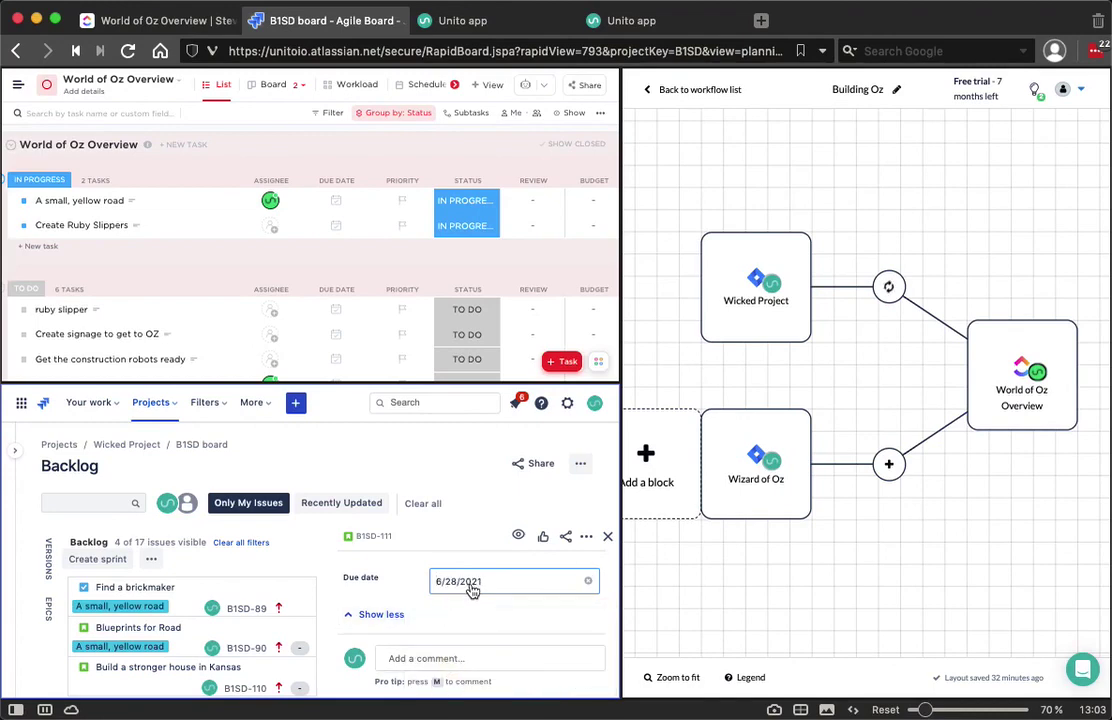
# Add the label Oz to the "Now in Technicolor" story.
pyautogui.scroll(-5, 464, 611)
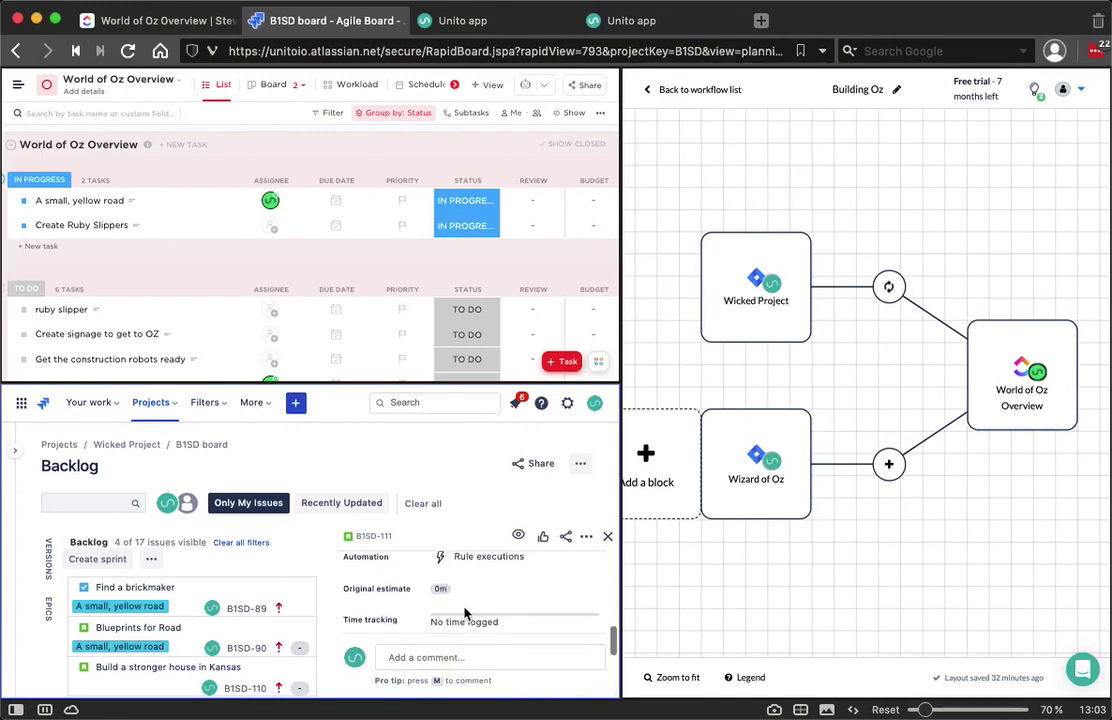
pyautogui.scroll(5, 464, 611)
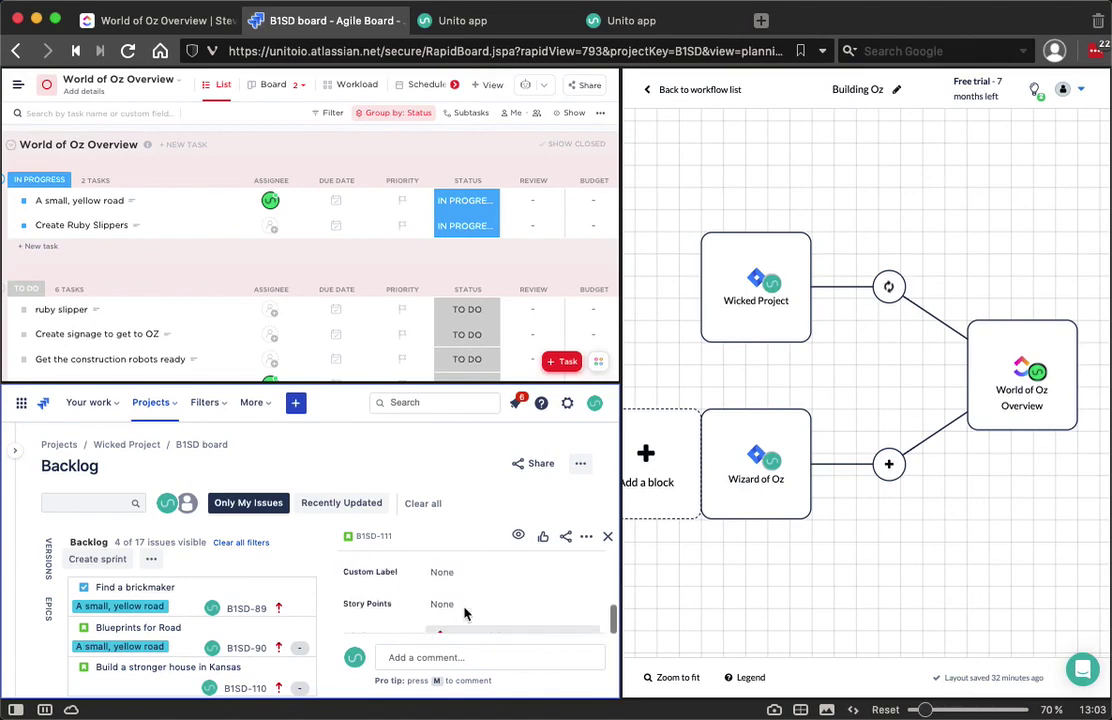
pyautogui.scroll(2, 464, 611)
pyautogui.scroll(-2, 464, 610)
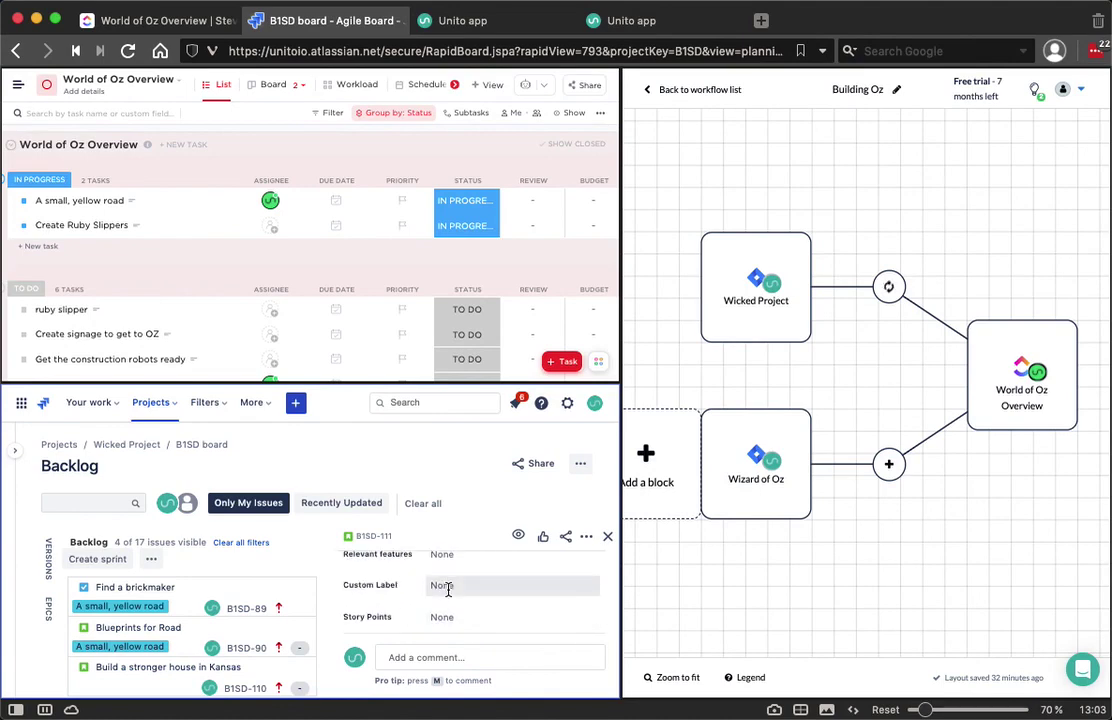
pyautogui.scroll(5, 448, 590)
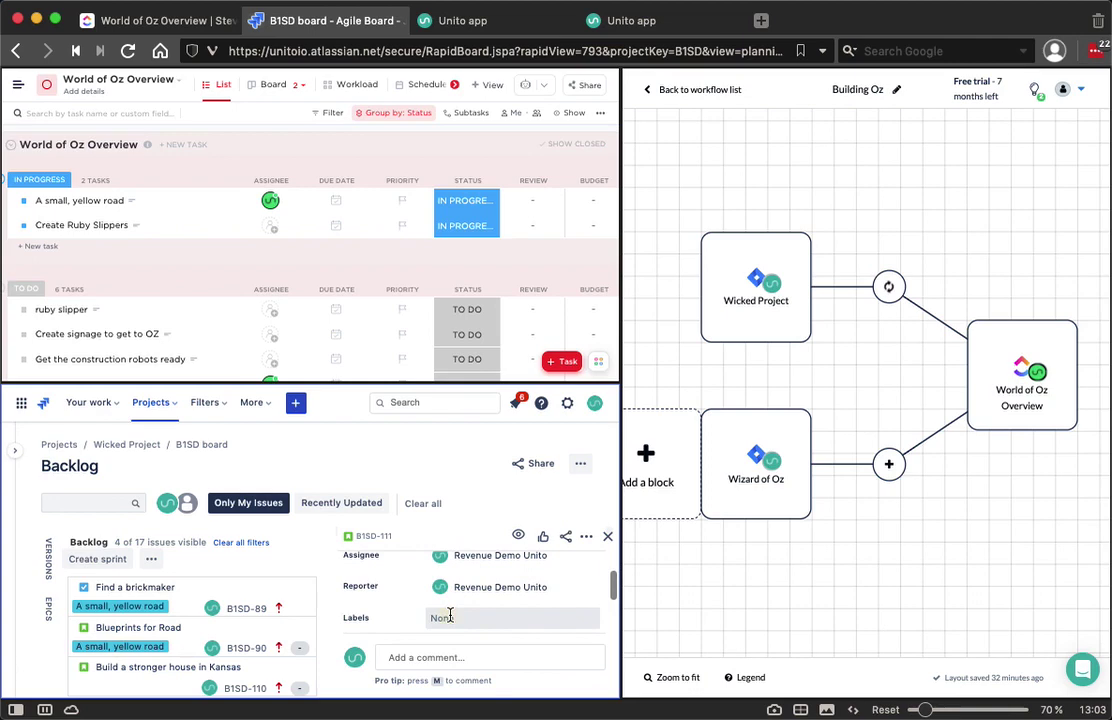
pyautogui.click(450, 616)
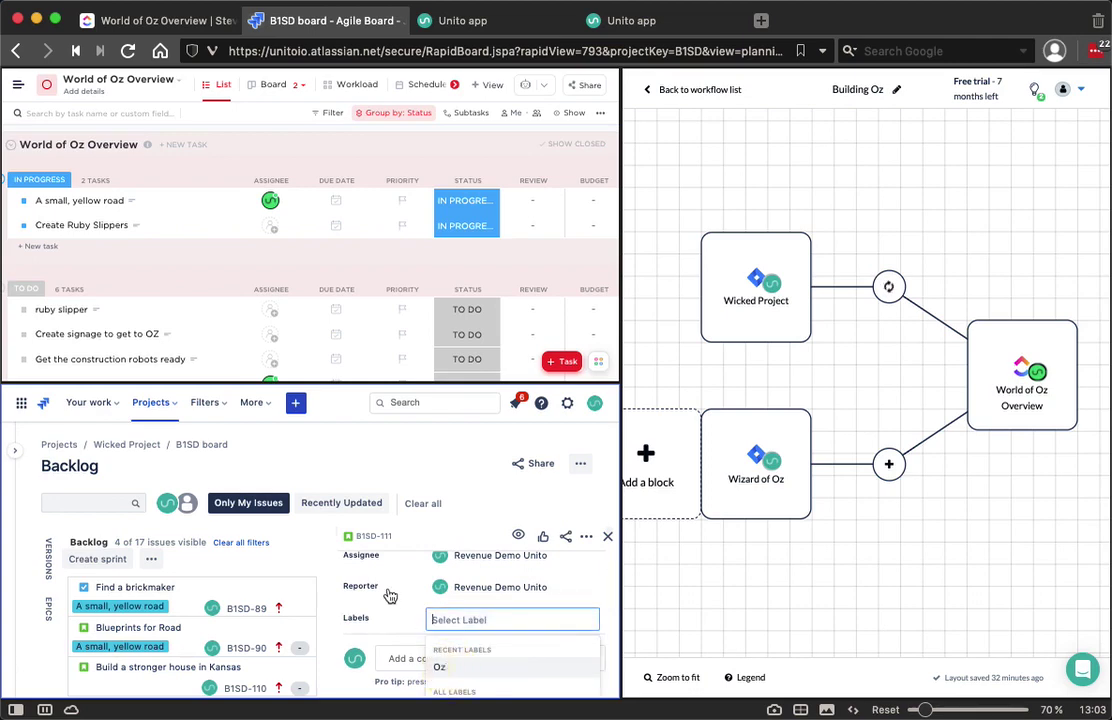
pyautogui.press('Down')
pyautogui.press('Return')
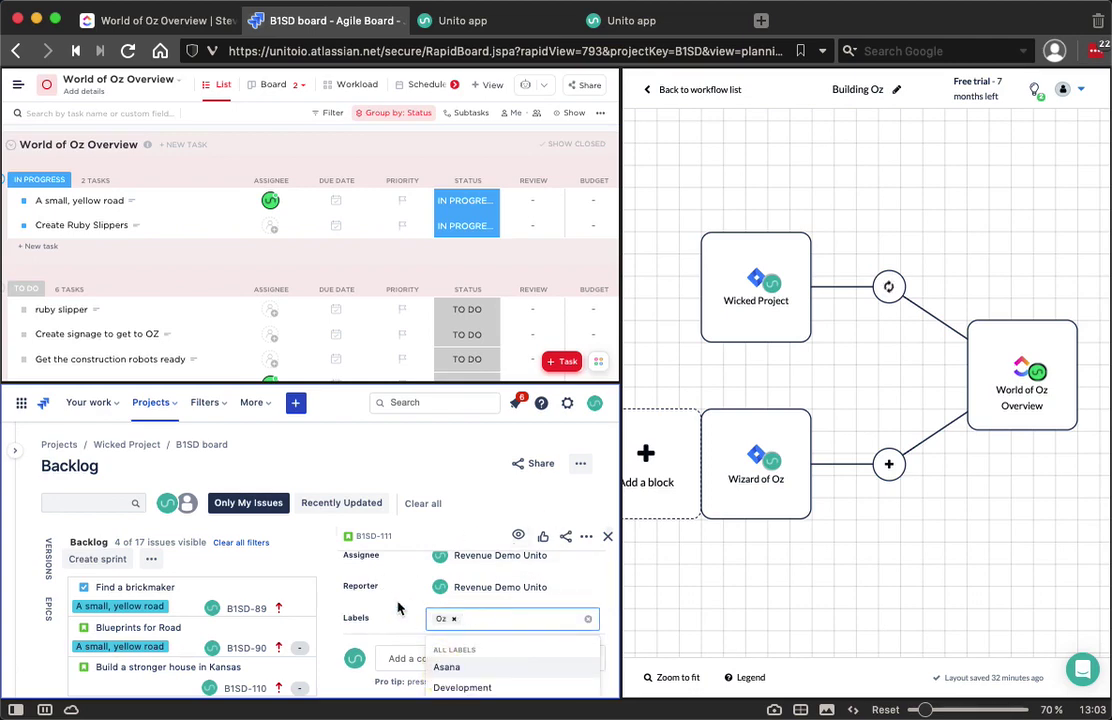
pyautogui.click(397, 606)
# Enter "We have more colours to ad" as the story's description and open its comment editor.
pyautogui.scroll(5, 400, 600)
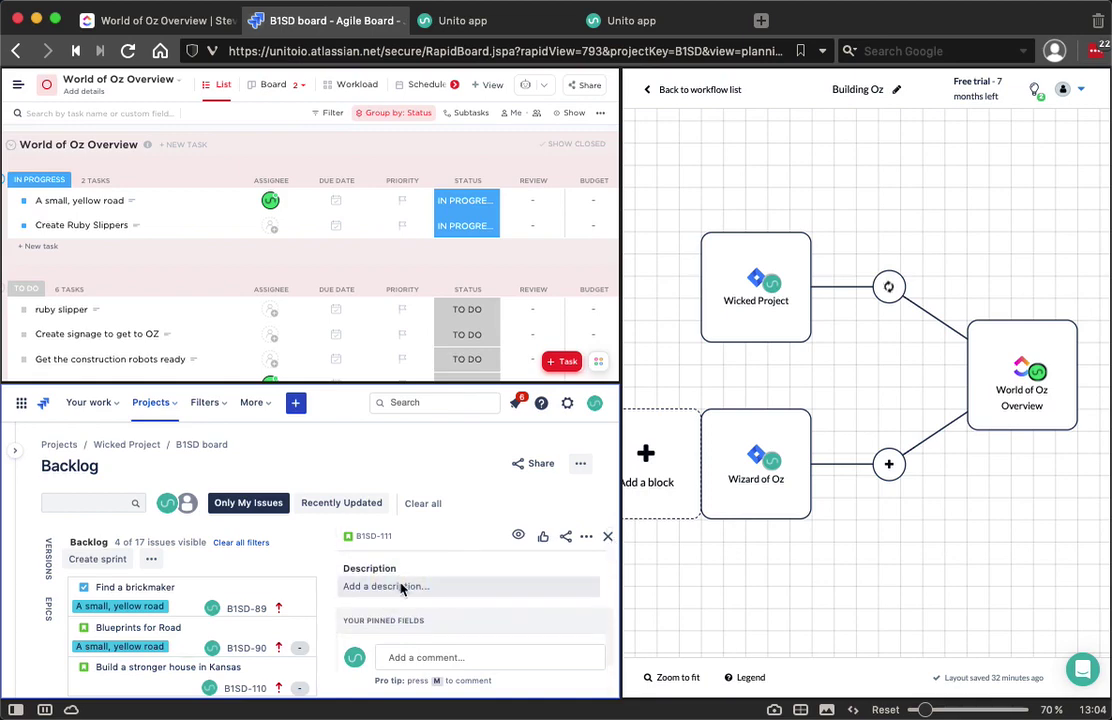
pyautogui.click(401, 587)
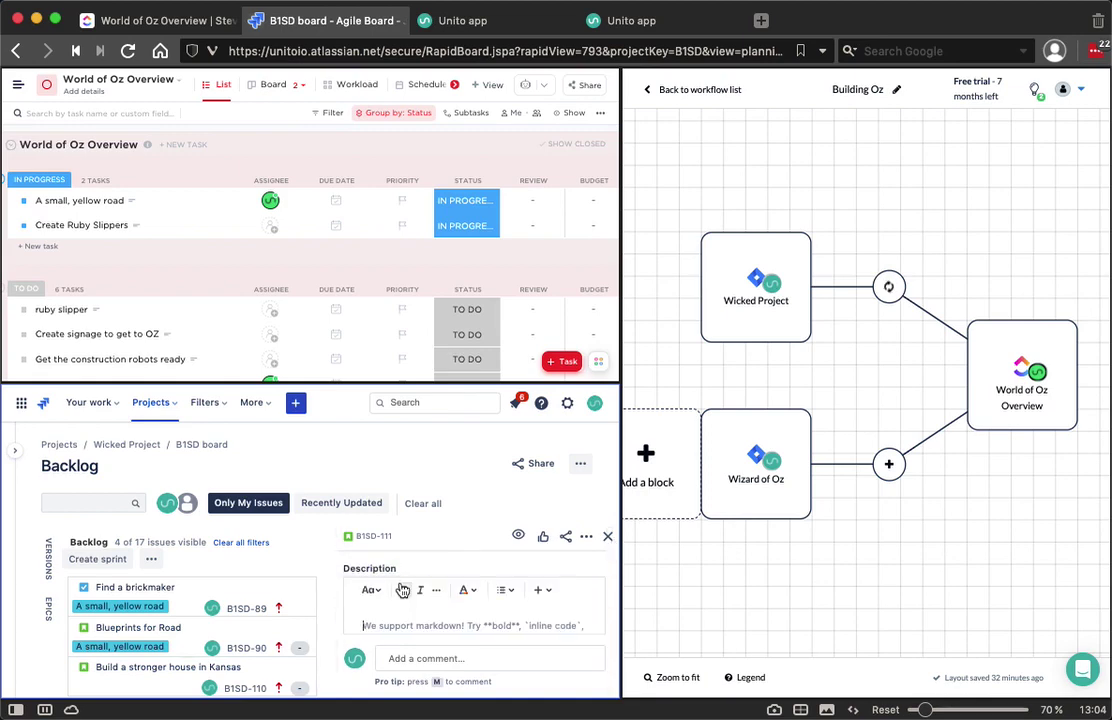
pyautogui.write('We have ')
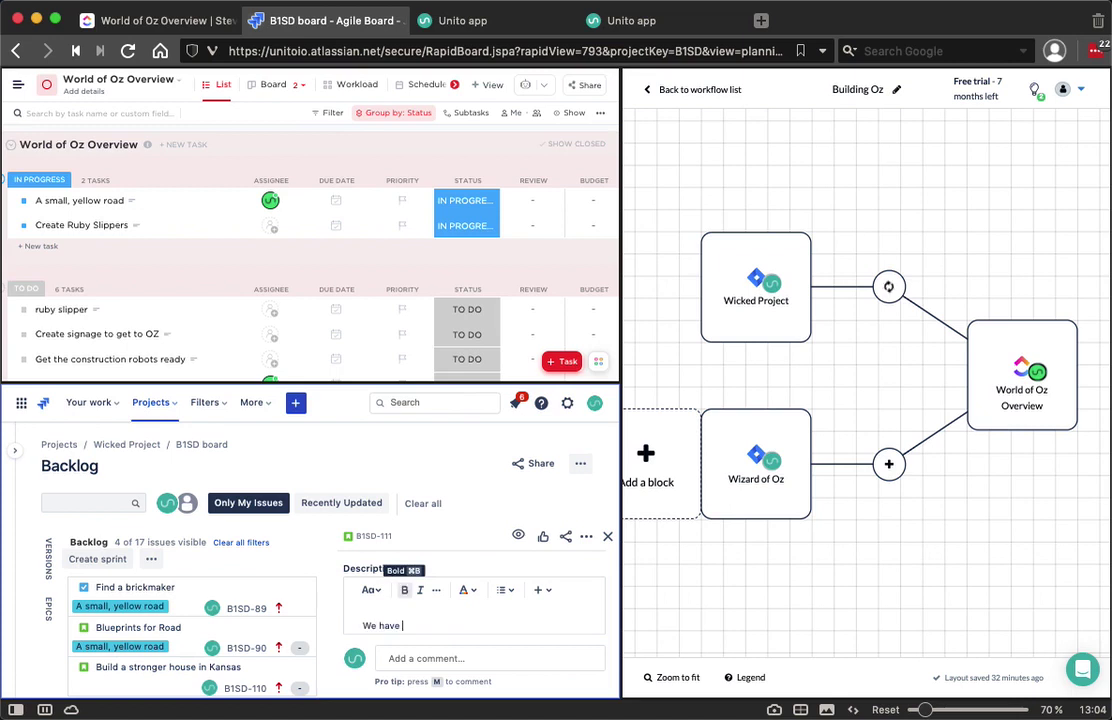
pyautogui.write('more colours to ad')
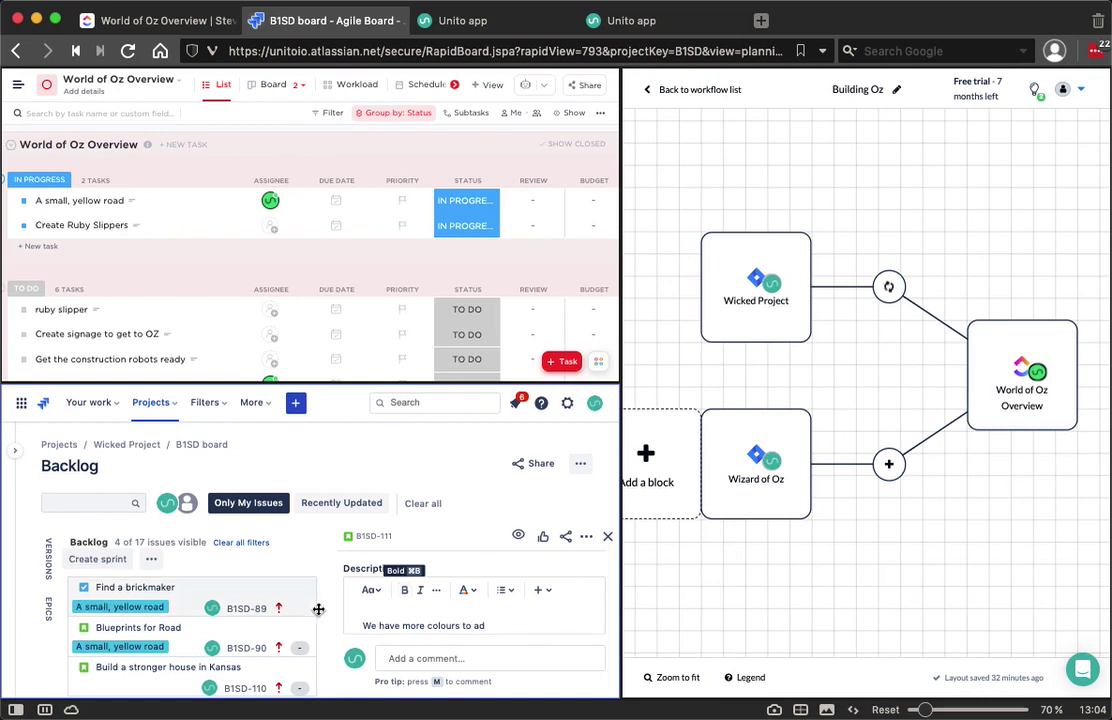
pyautogui.click(556, 655)
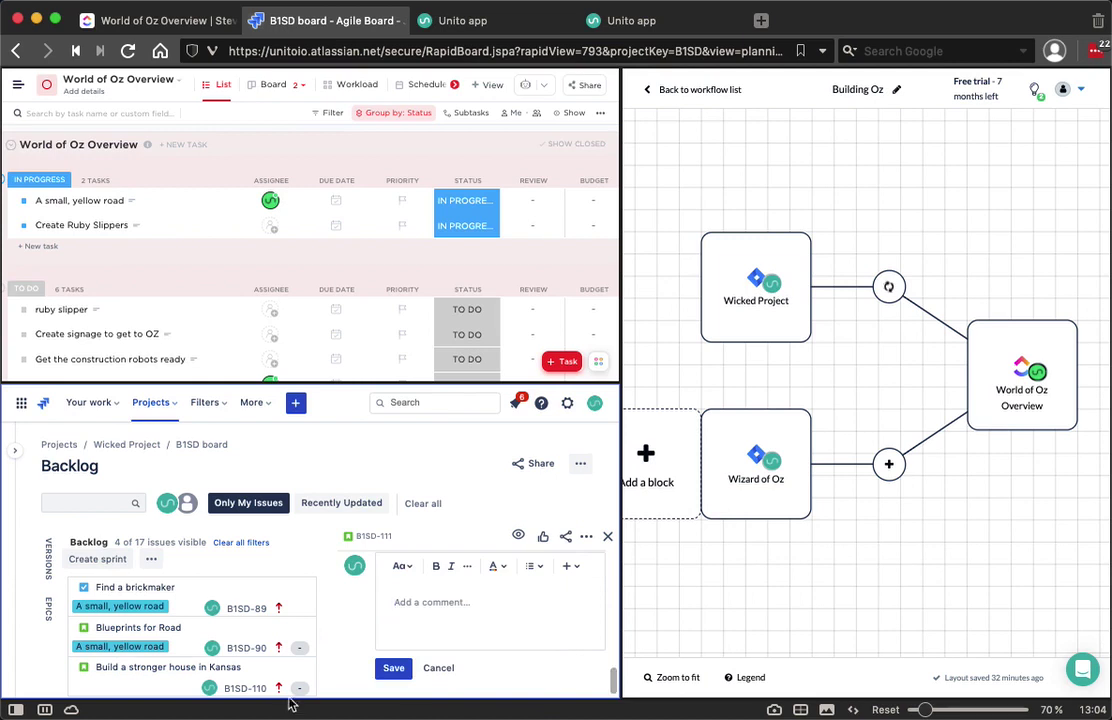
pyautogui.scroll(3, 463, 659)
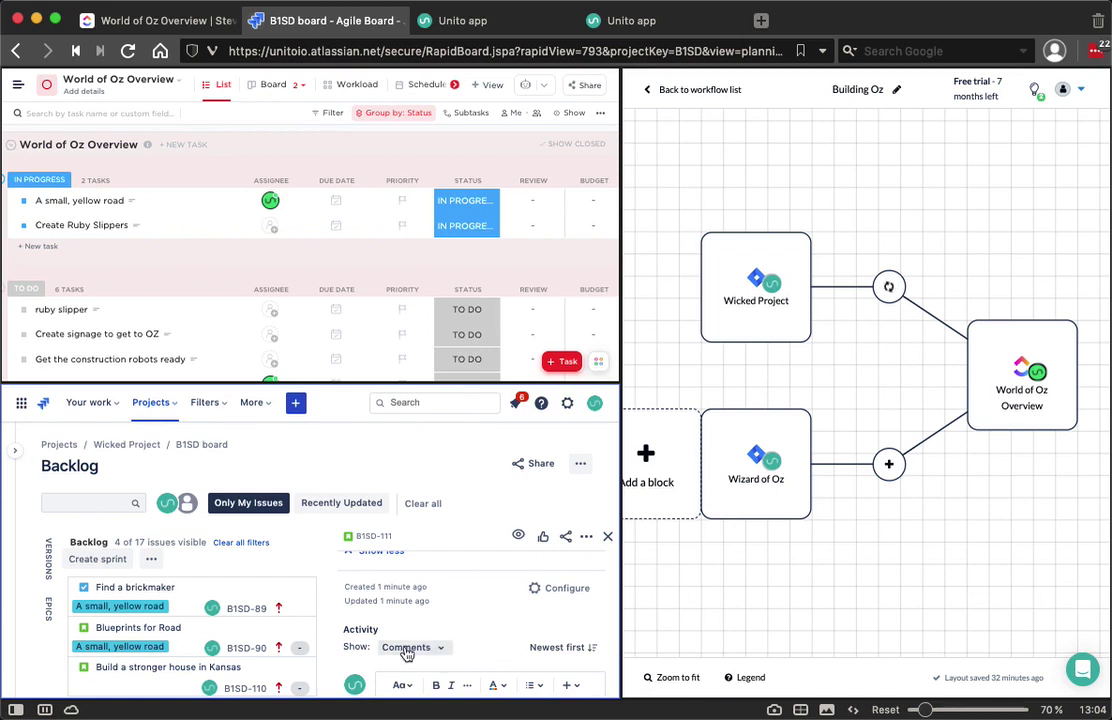
# Switch to the ClickUp list, examine the synced details of the "Now in Technicolor" task, and close it.
pyautogui.click(283, 275)
pyautogui.scroll(-2, 283, 278)
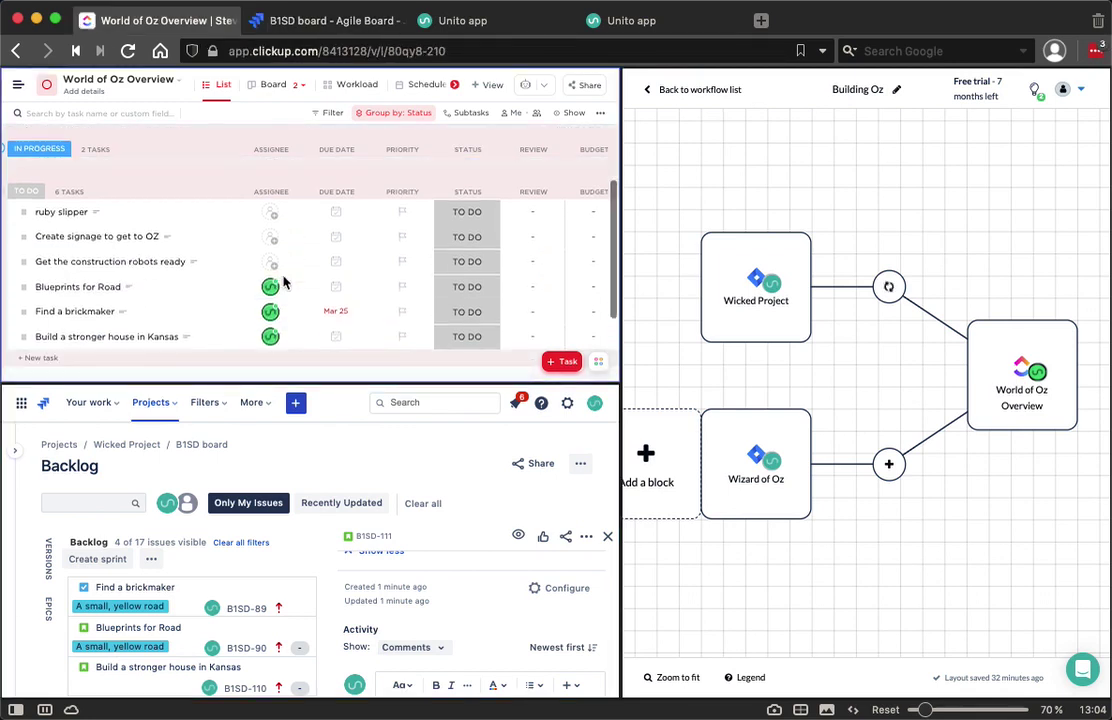
pyautogui.scroll(-2, 283, 285)
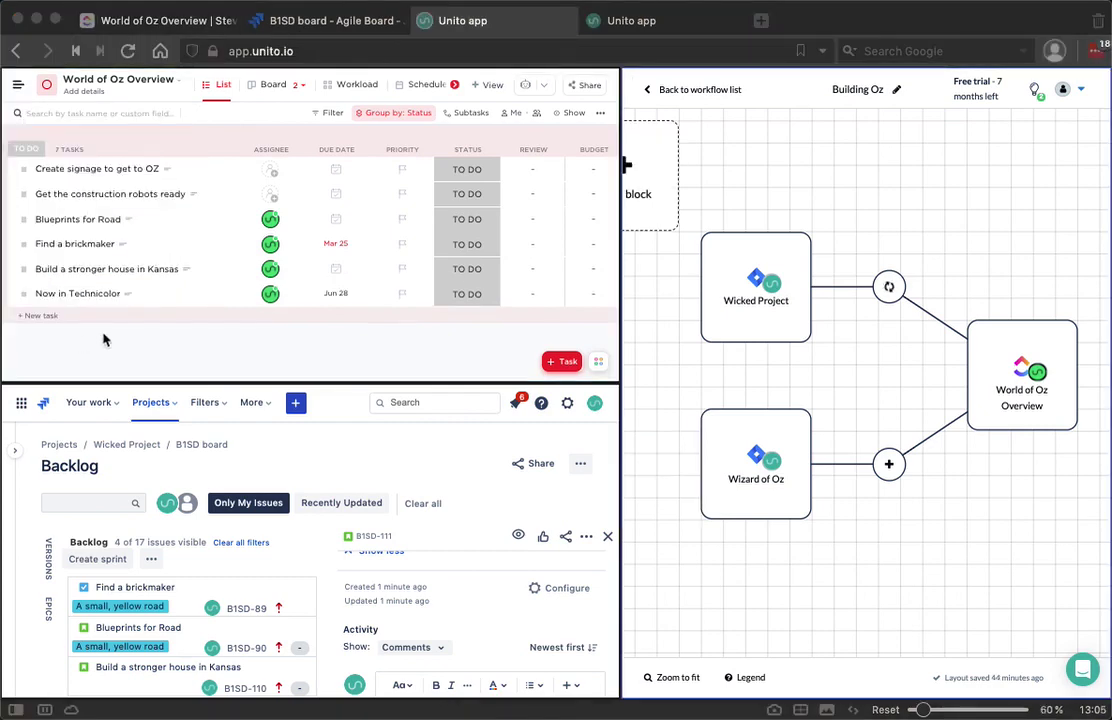
pyautogui.click(165, 303)
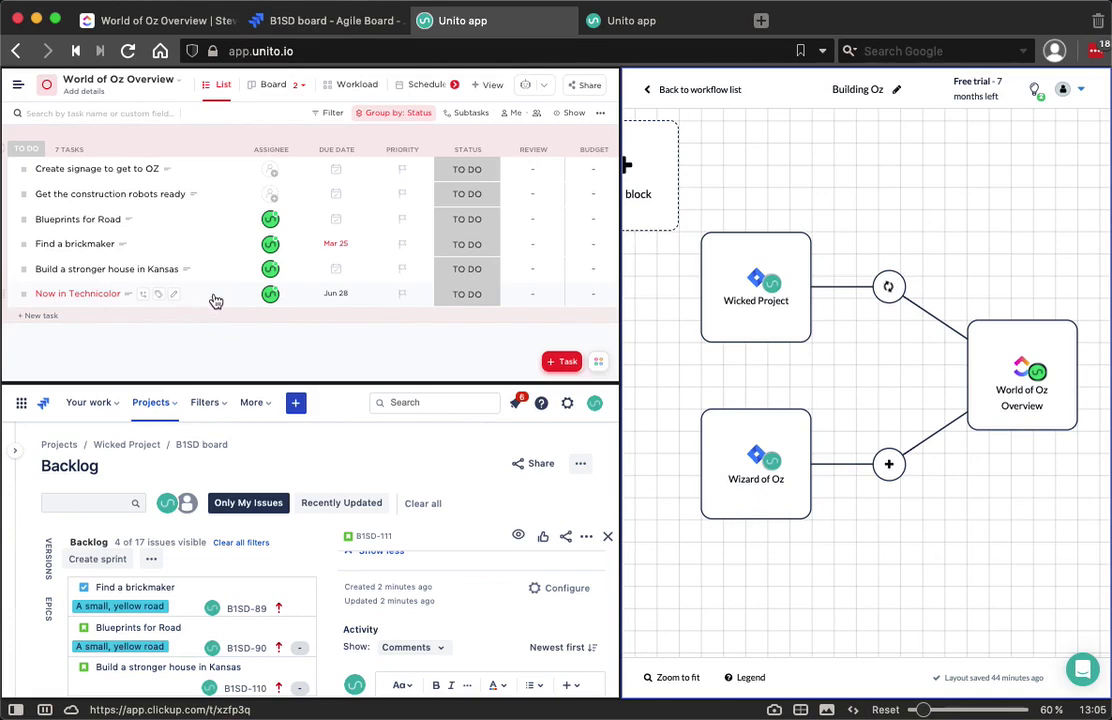
pyautogui.click(213, 299)
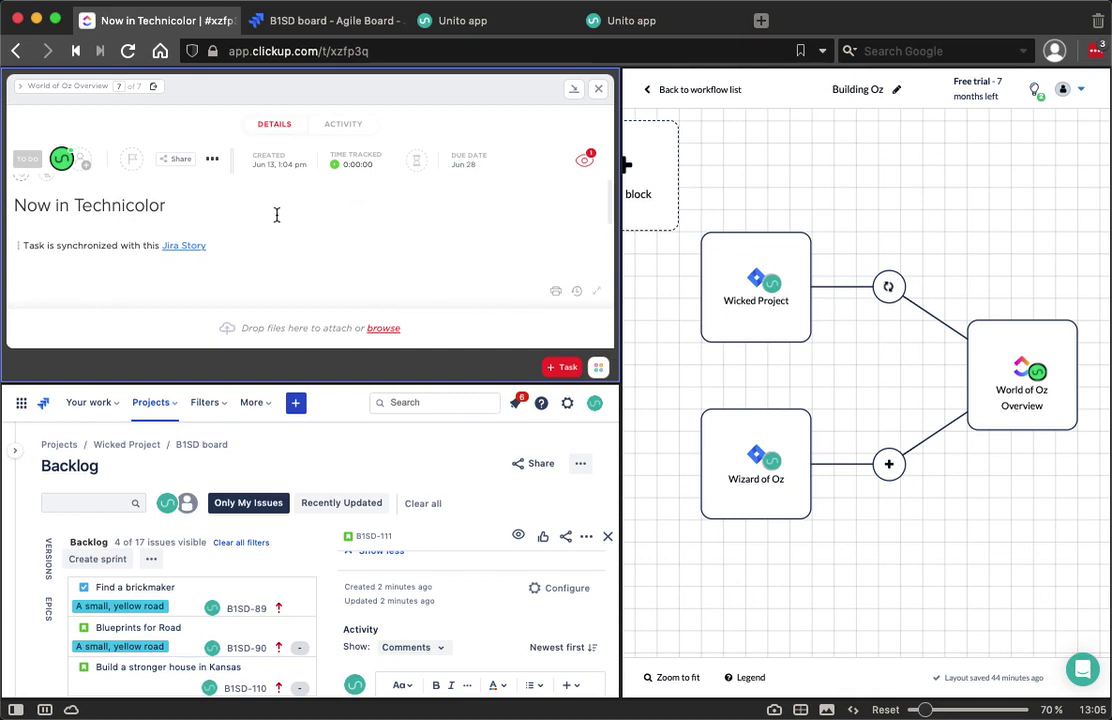
pyautogui.scroll(-1, 210, 245)
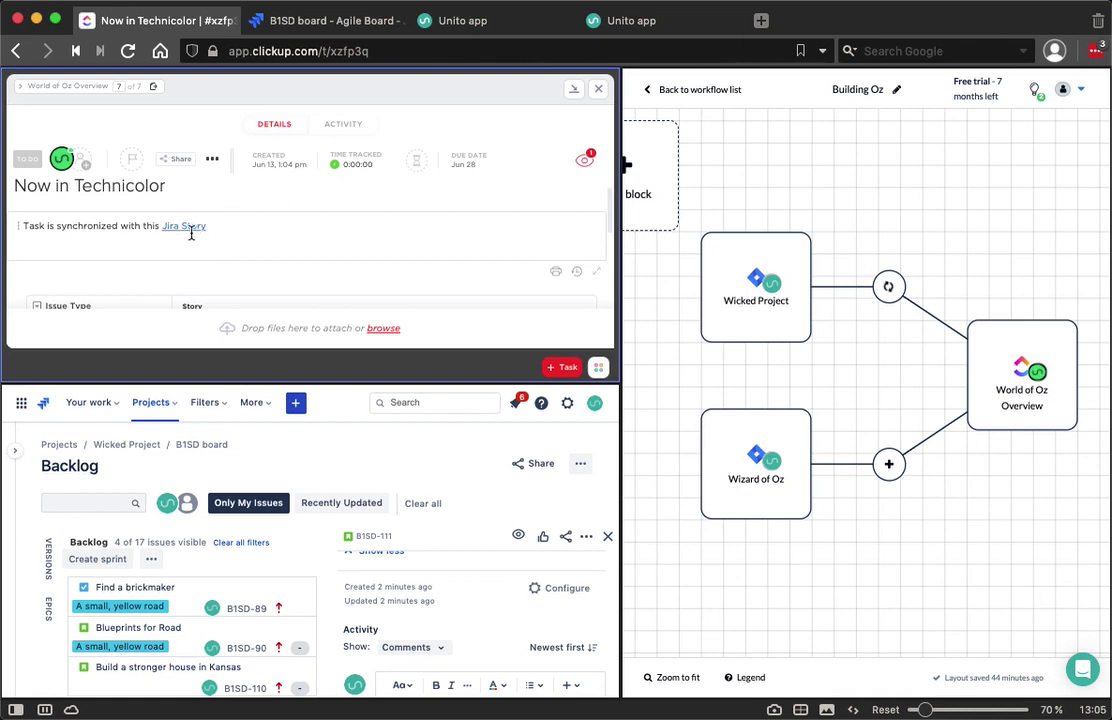
pyautogui.scroll(-3, 198, 240)
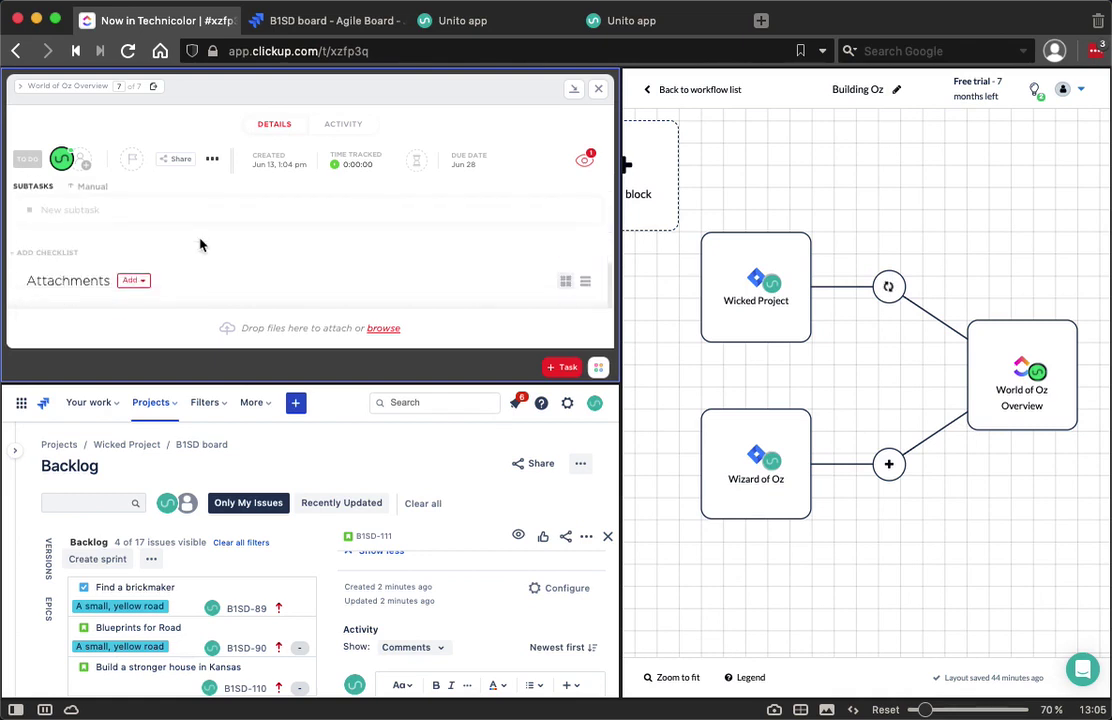
pyautogui.click(599, 92)
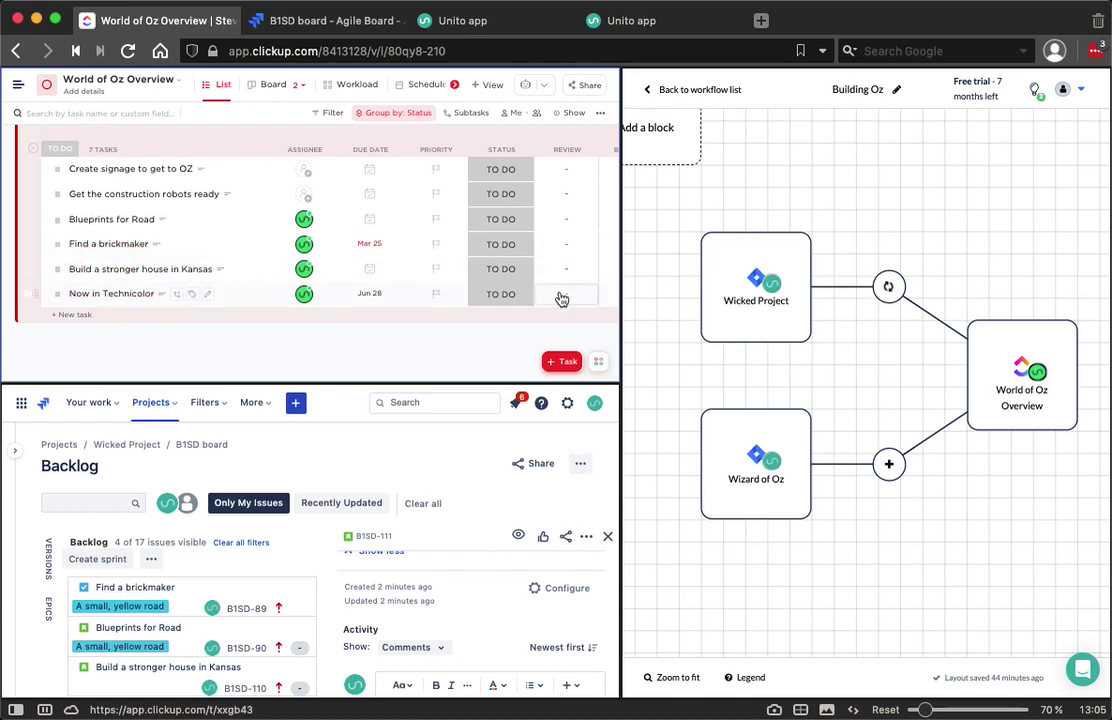
# Set the status of the "Now in Technicolor" task in the ClickUp list to In Progress.
pyautogui.click(483, 301)
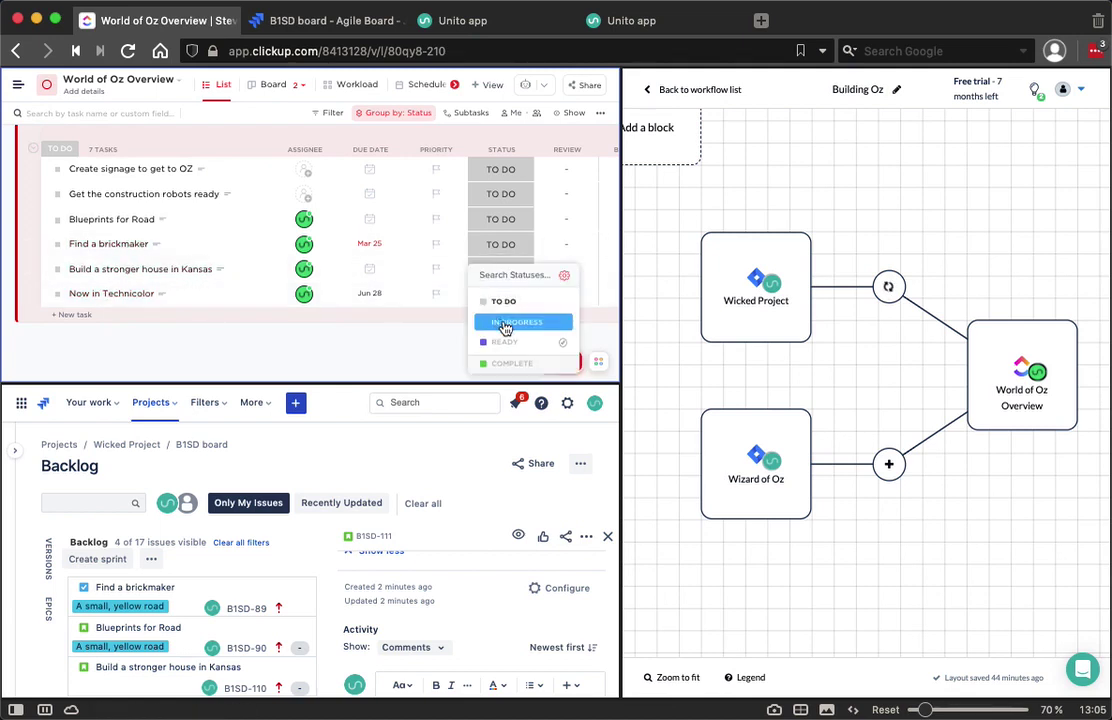
pyautogui.click(504, 322)
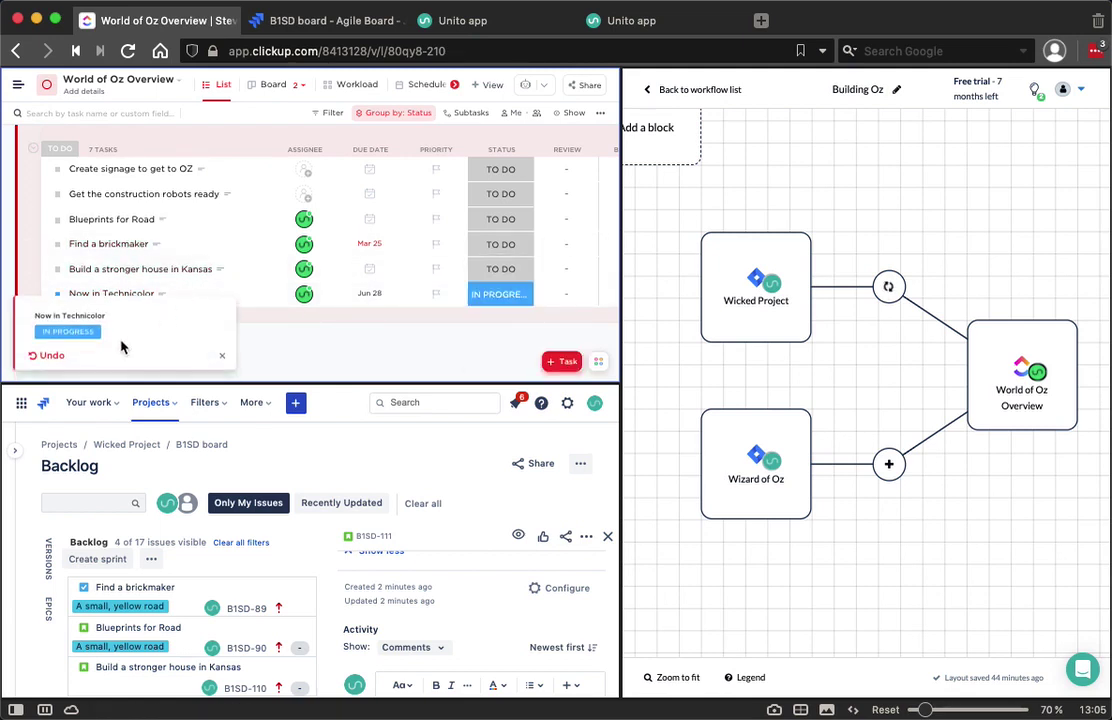
pyautogui.scroll(4, 231, 228)
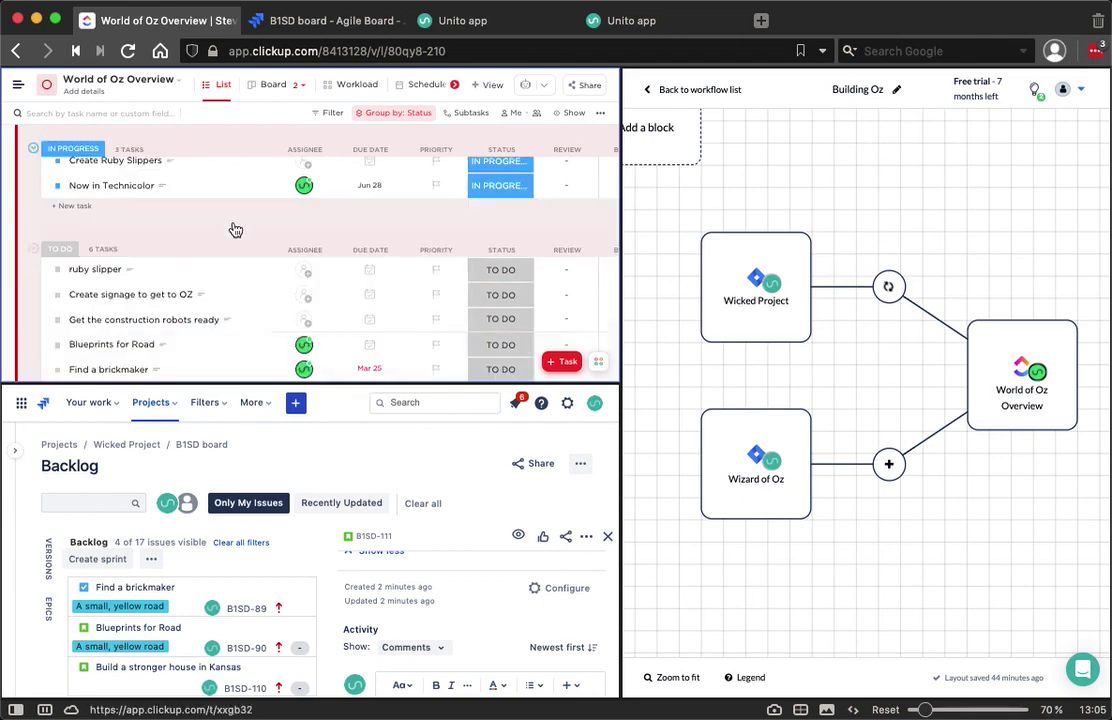
# Open the activity of the "Now in Technicolor" task and post the comment "Lets sync this".
pyautogui.click(261, 242)
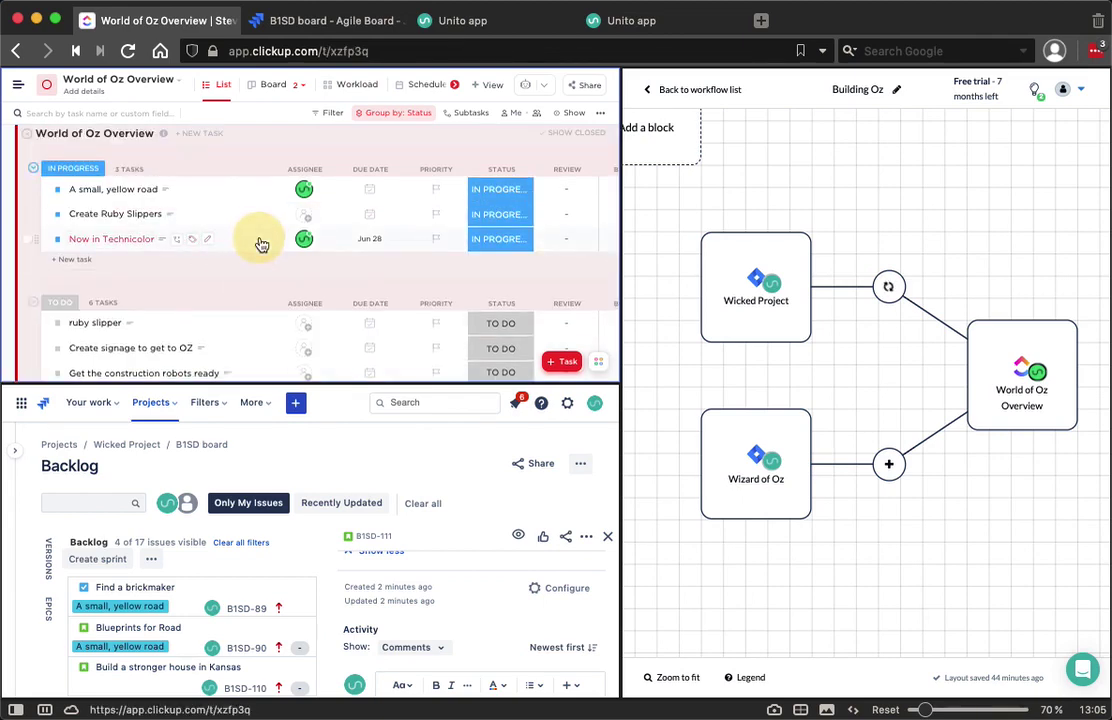
pyautogui.click(341, 124)
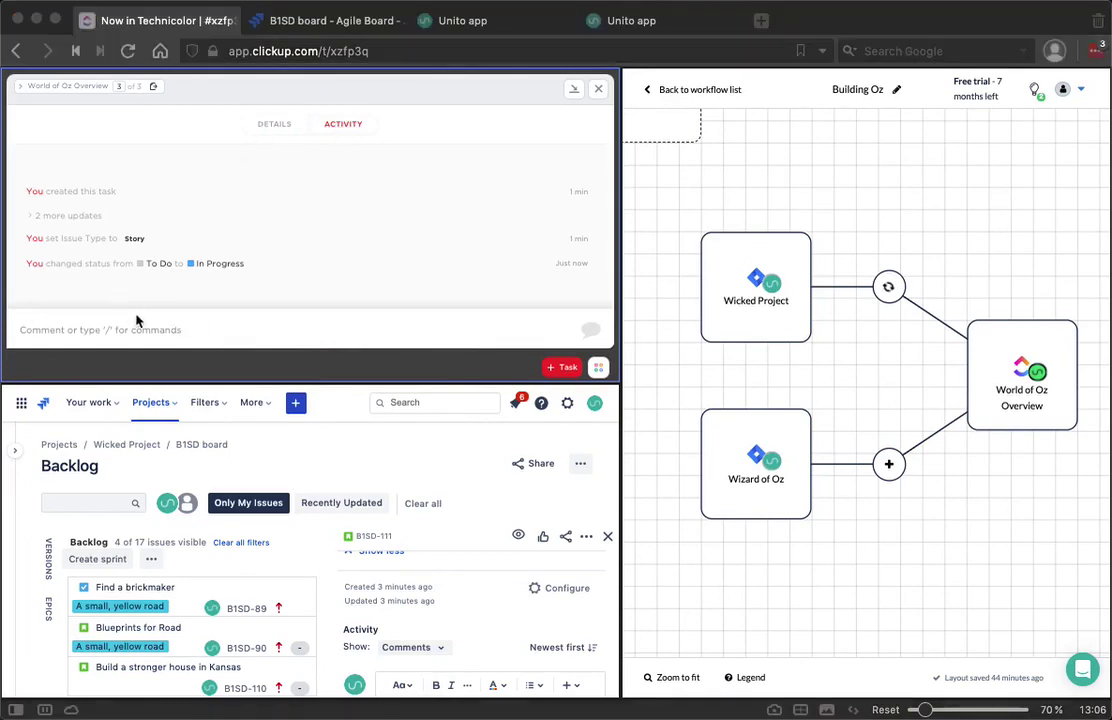
pyautogui.click(175, 332)
pyautogui.write('KerL')
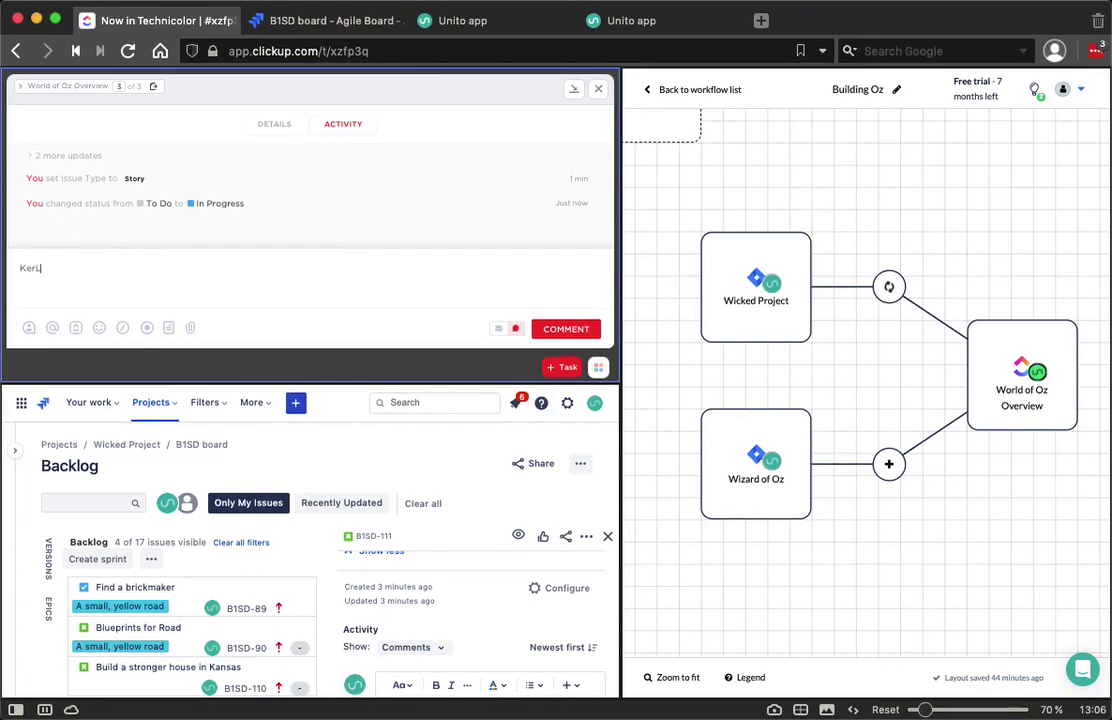
pyautogui.write('e')
pyautogui.press('BackSpace')
pyautogui.press('BackSpace')
pyautogui.press('BackSpace')
pyautogui.press('BackSpace')
pyautogui.write('e')
pyautogui.press('BackSpace')
pyautogui.press('BackSpace')
pyautogui.write('Lets sync this')
pyautogui.click(558, 330)
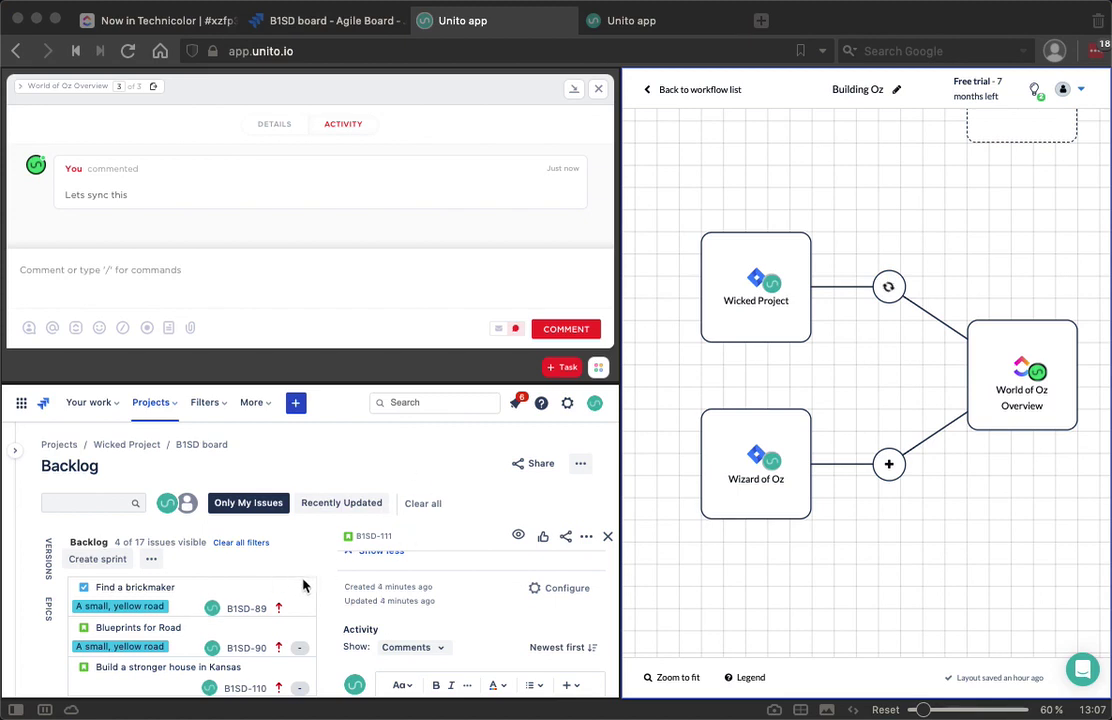
# Switch to the Jira backlog, open the "Now in Technicolor" story, and check its synced status and comments.
pyautogui.scroll(-2, 240, 630)
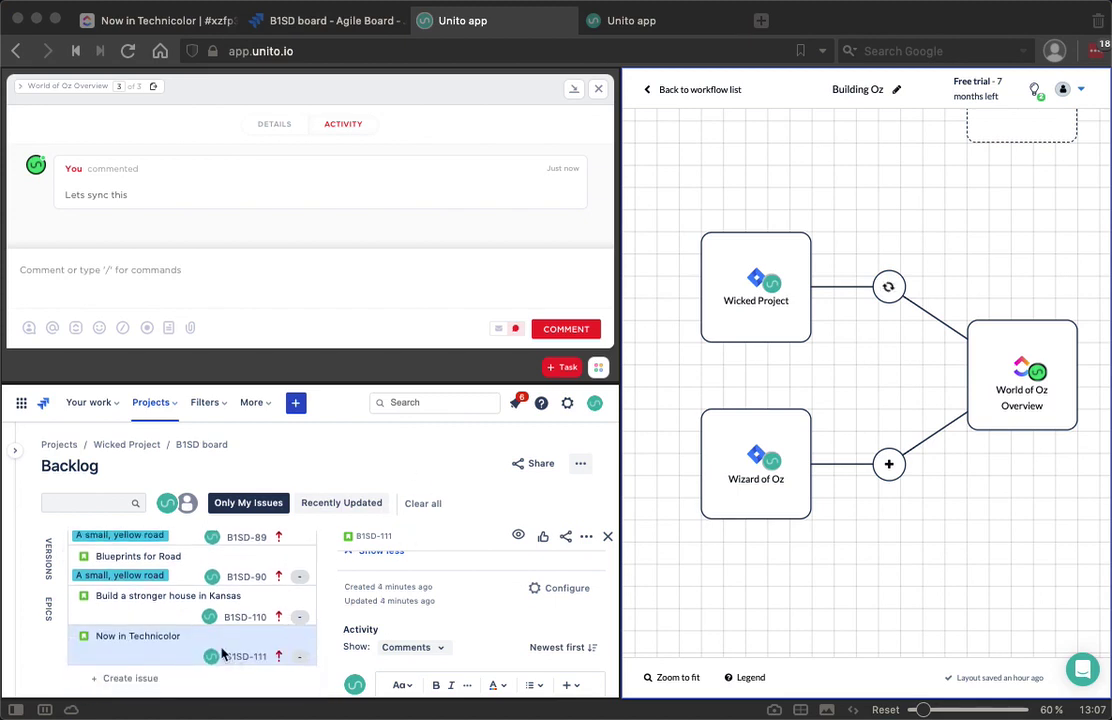
pyautogui.click(160, 651)
pyautogui.scroll(-3, 165, 640)
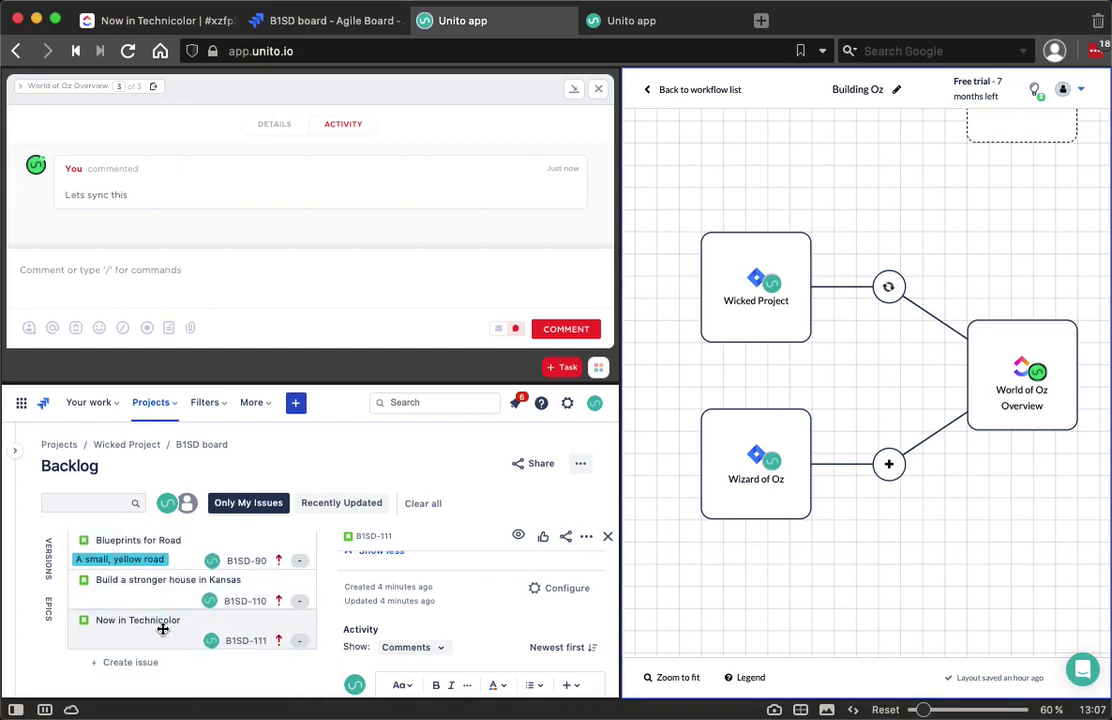
pyautogui.click(165, 632)
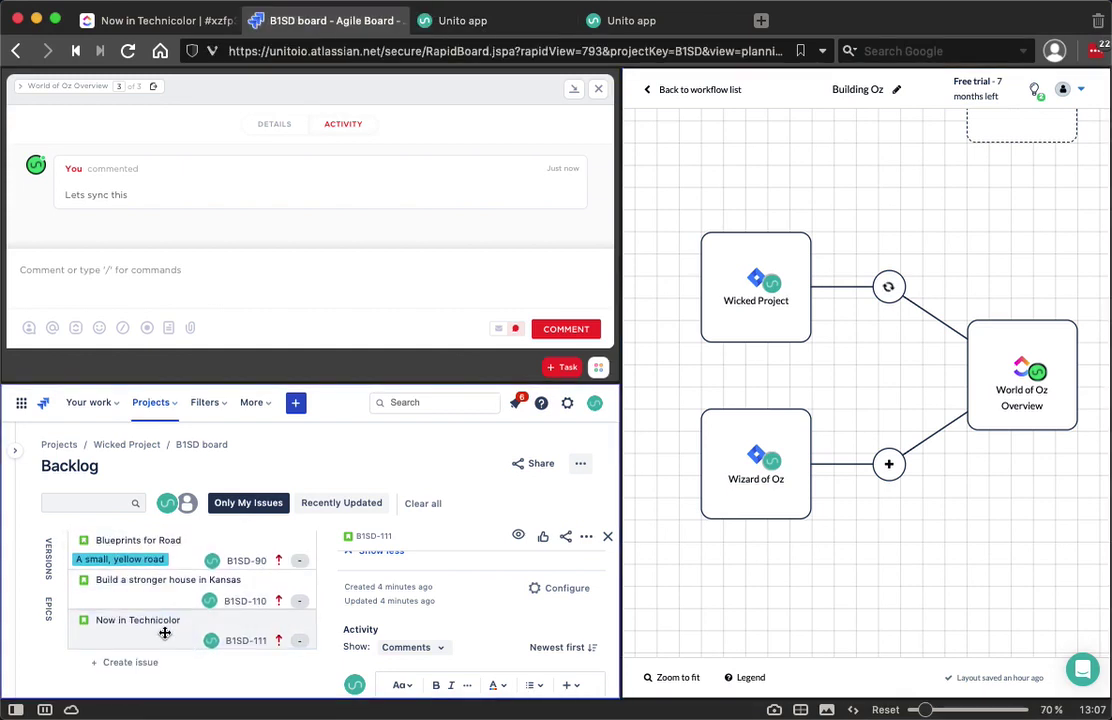
pyautogui.click(165, 632)
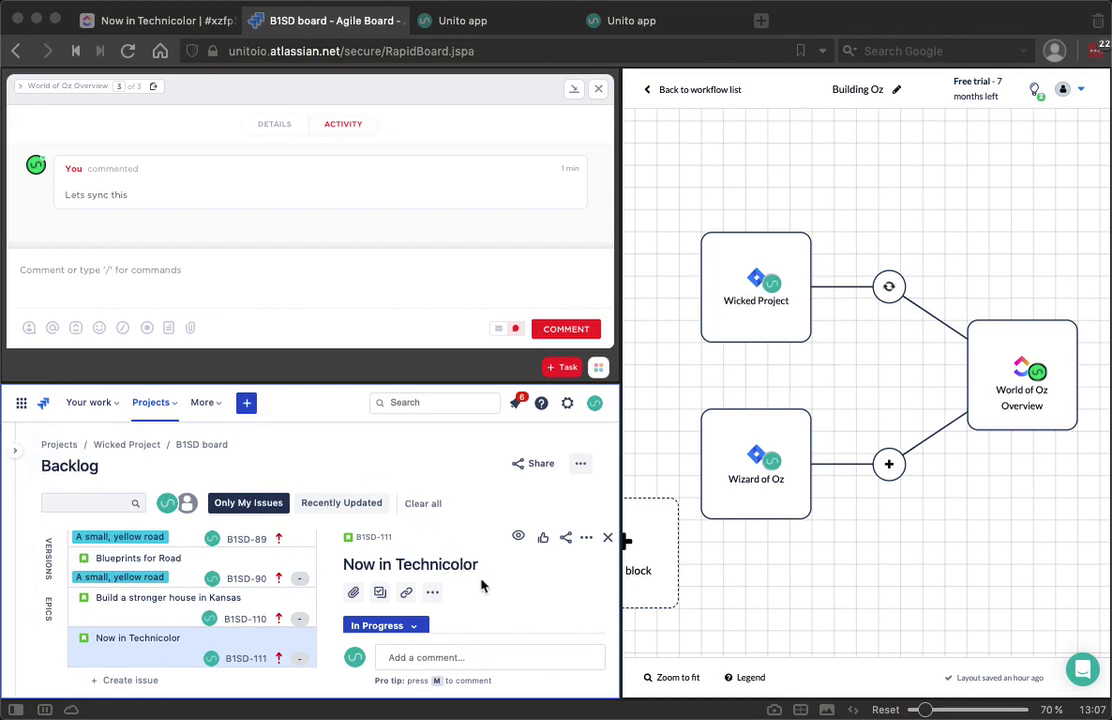
pyautogui.scroll(-1, 479, 585)
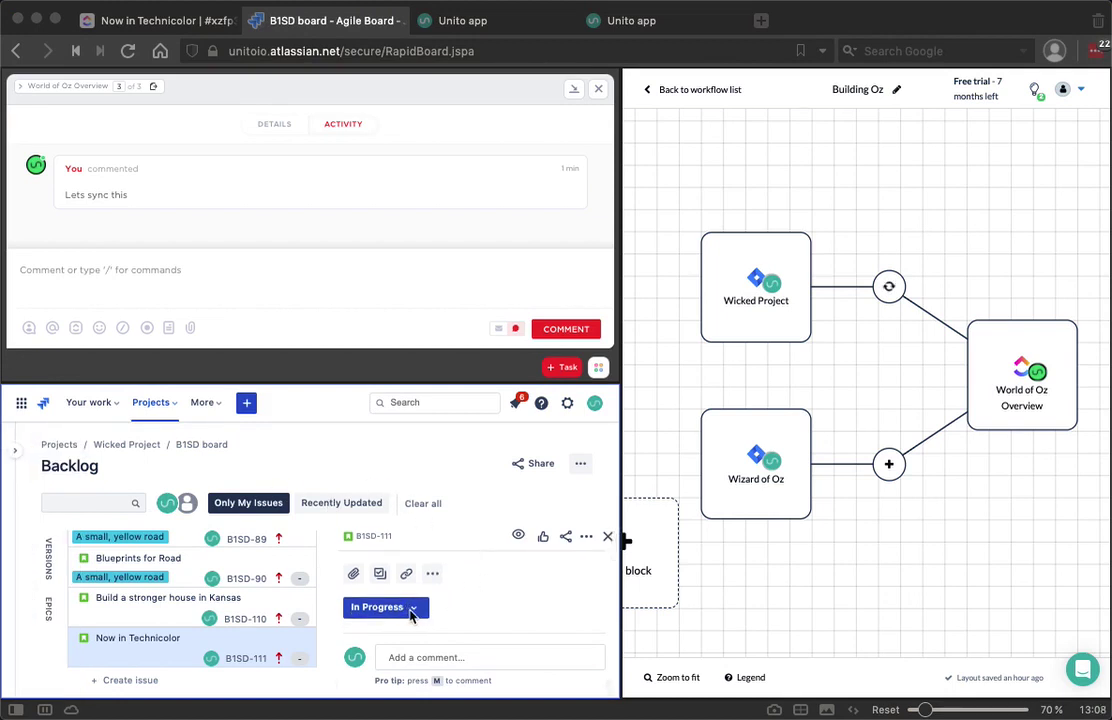
pyautogui.scroll(-5, 427, 615)
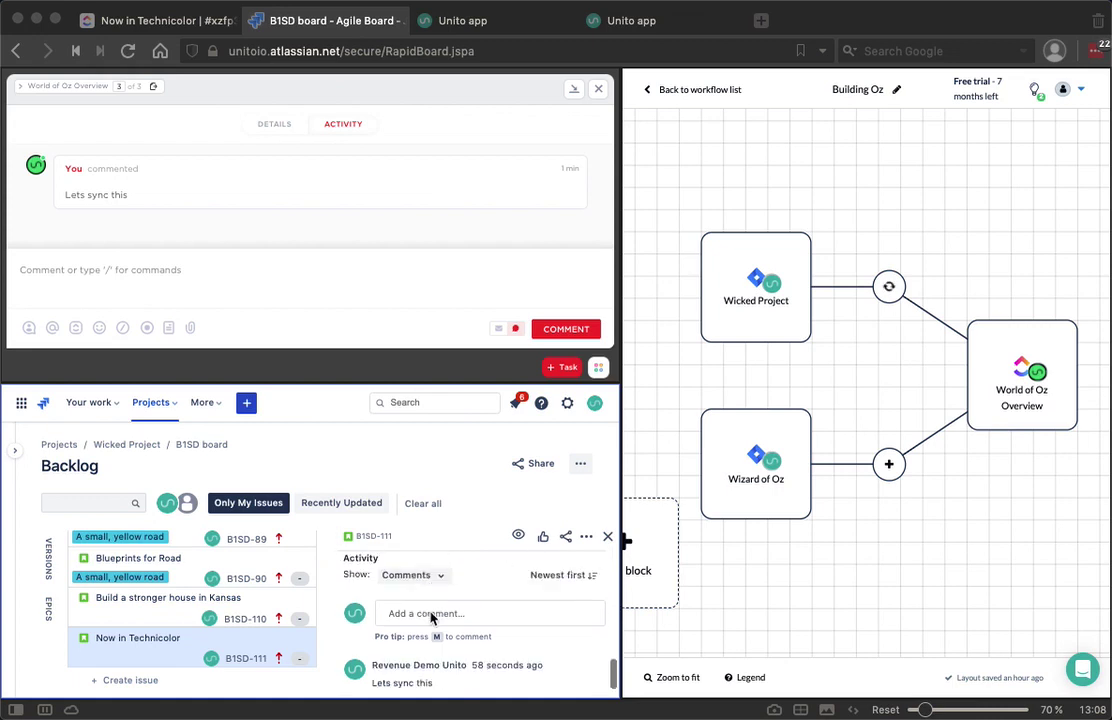
pyautogui.scroll(-1, 463, 628)
pyautogui.click(400, 658)
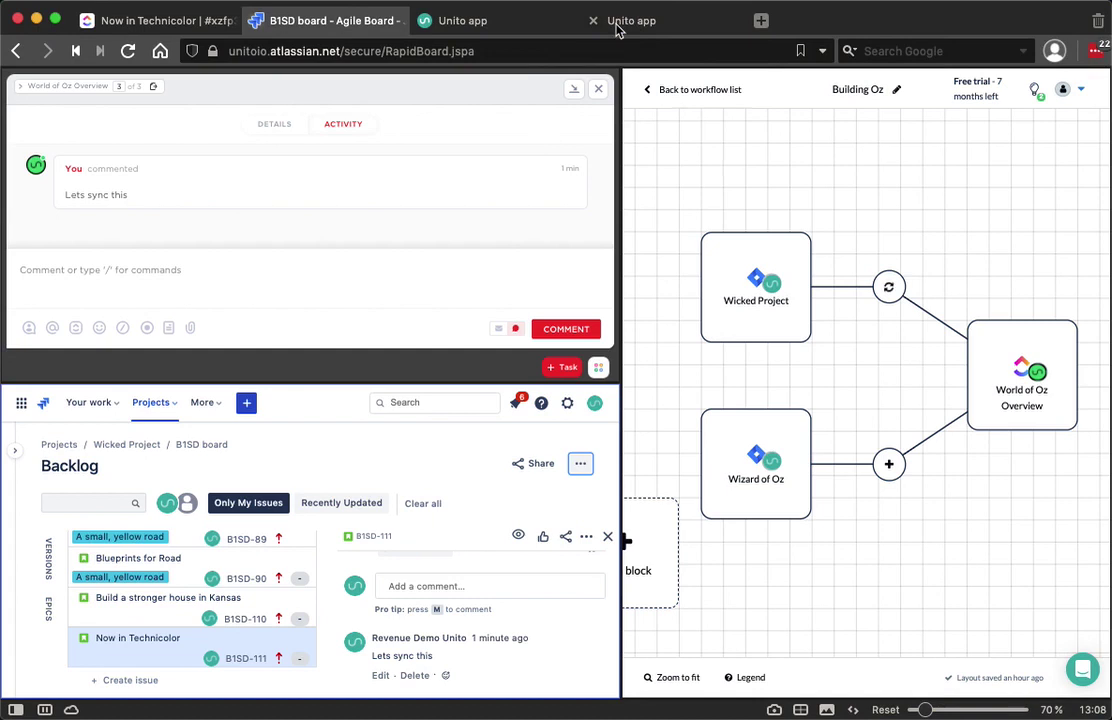
# Switch to the full-page Unito workflow and open the setup of the flow between Wicked Project and World of Oz Overview.
pyautogui.moveTo(617, 30)
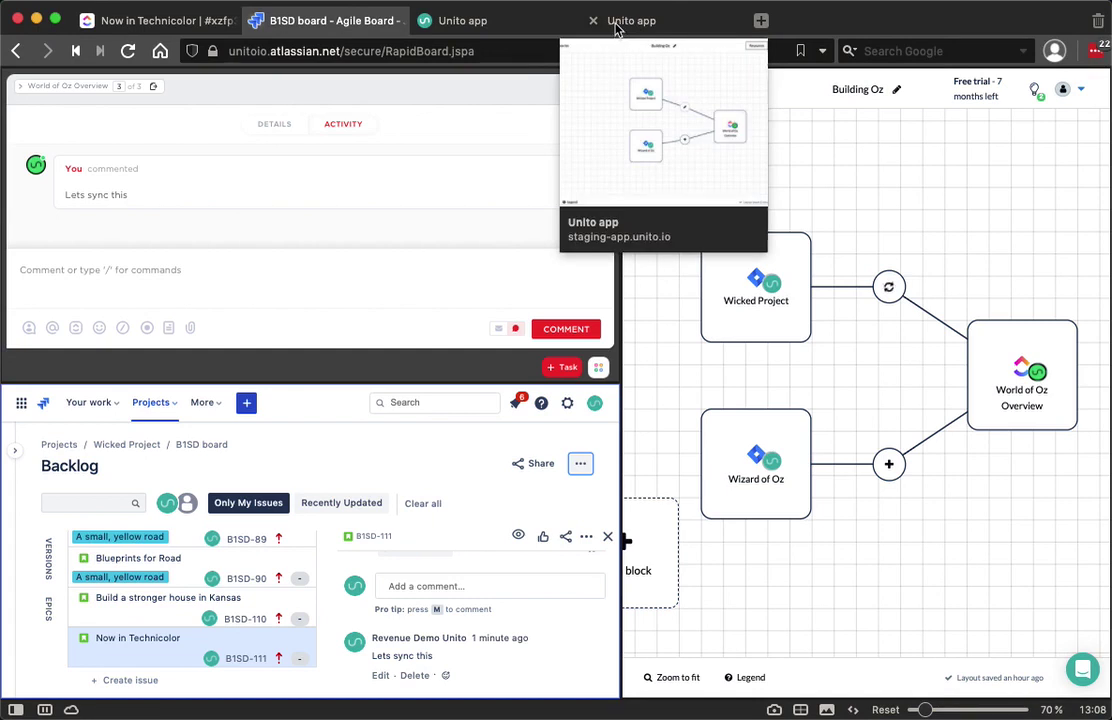
pyautogui.click(617, 28)
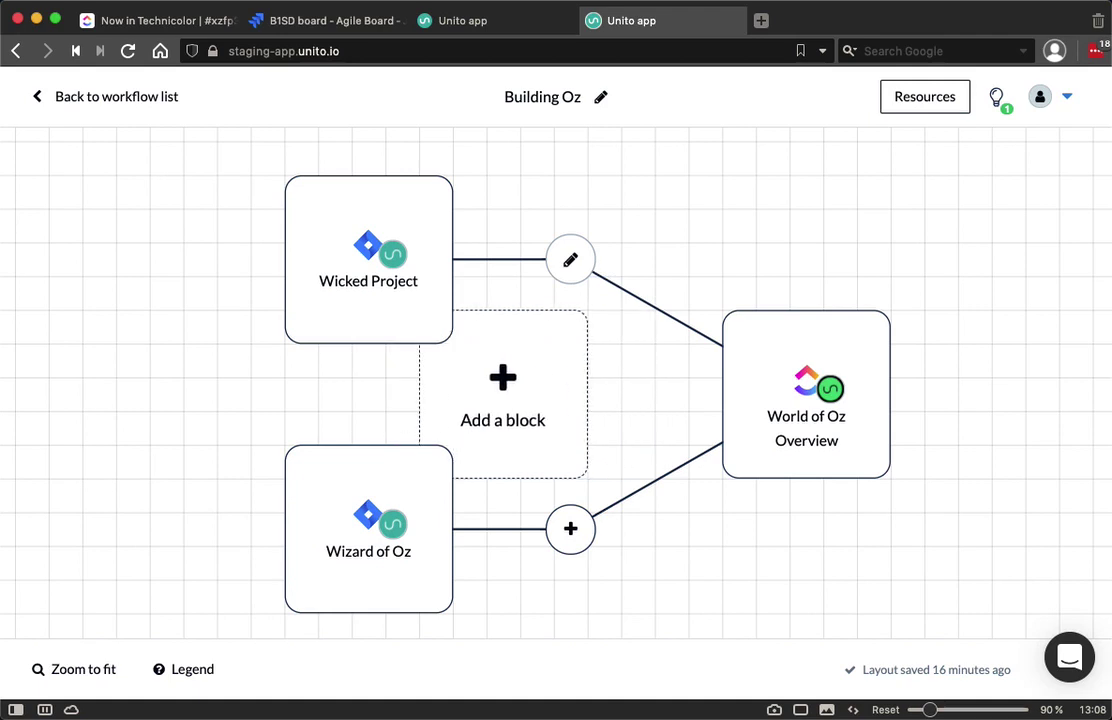
pyautogui.click(575, 260)
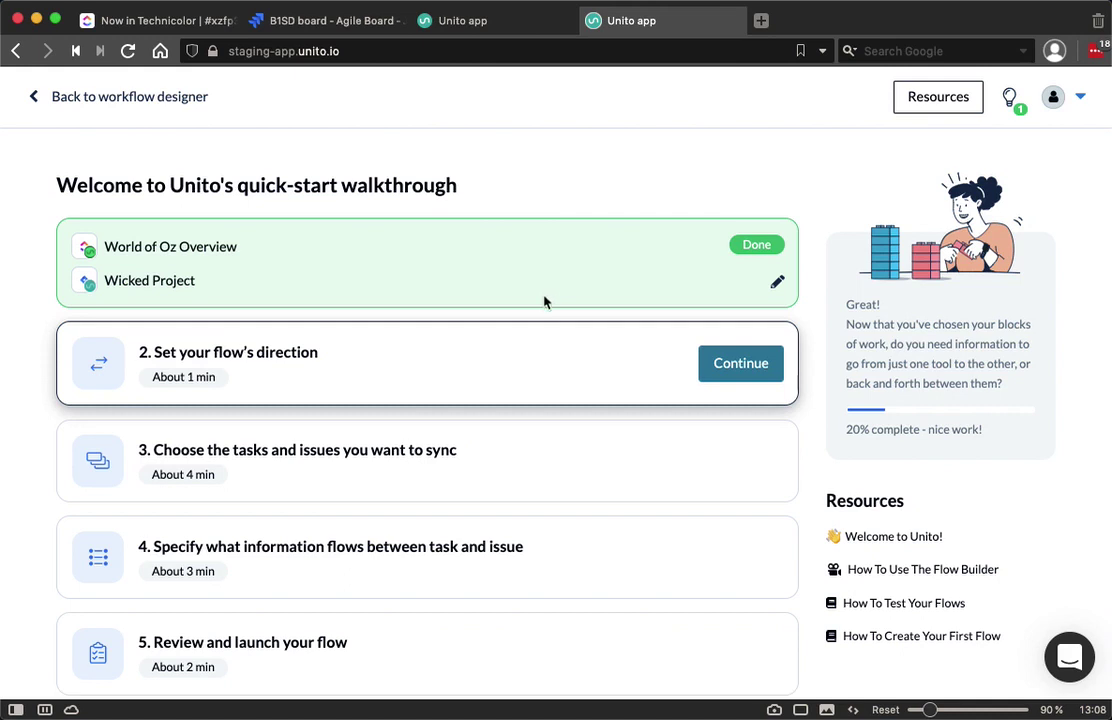
# Confirm a two-way flow direction between World of Oz Overview and Wicked Project.
pyautogui.scroll(-1, 536, 318)
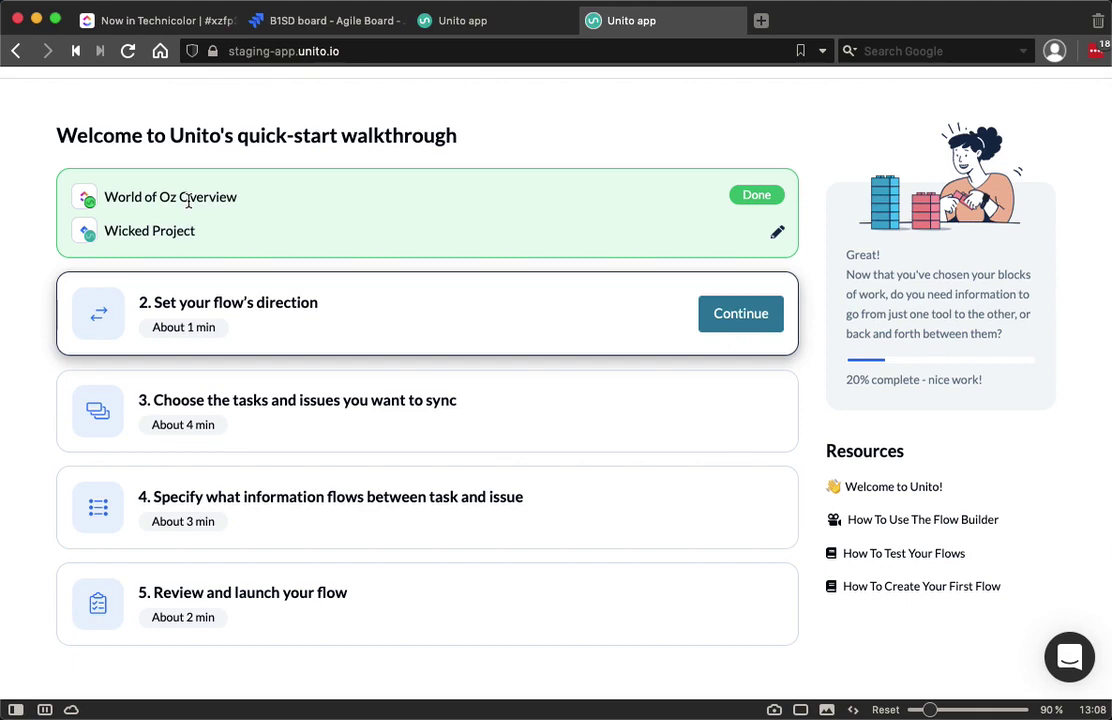
pyautogui.click(725, 313)
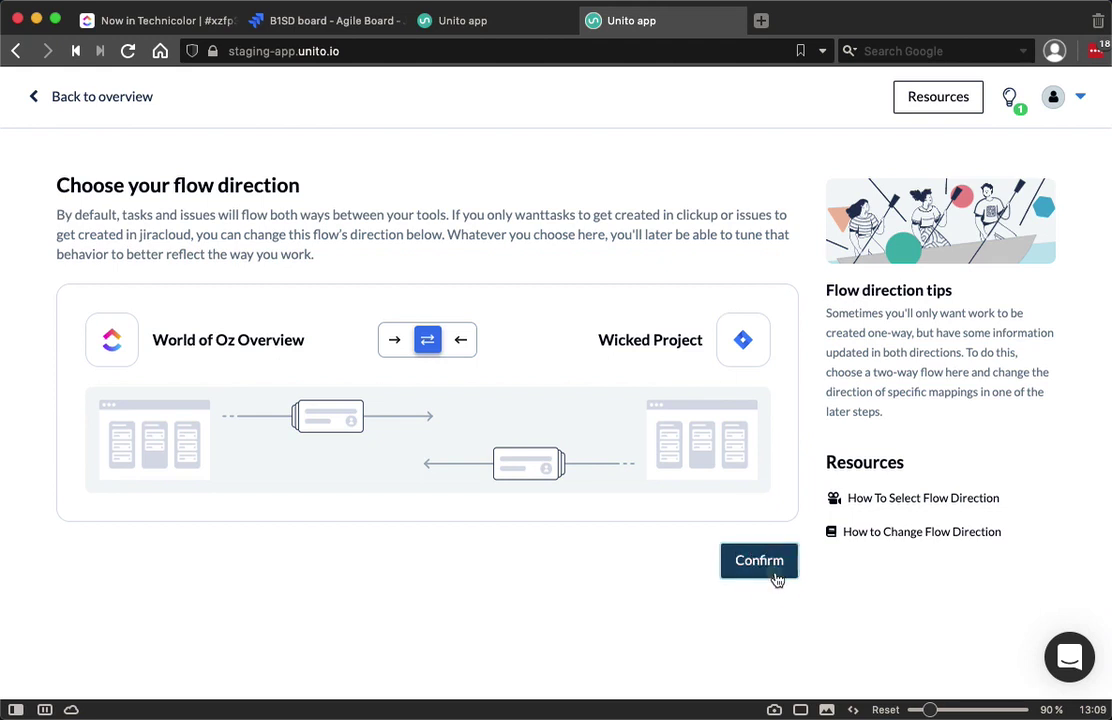
pyautogui.click(775, 579)
# Open the rules for the tasks and issues to sync and review the triggers in both directions.
pyautogui.scroll(-1, 700, 520)
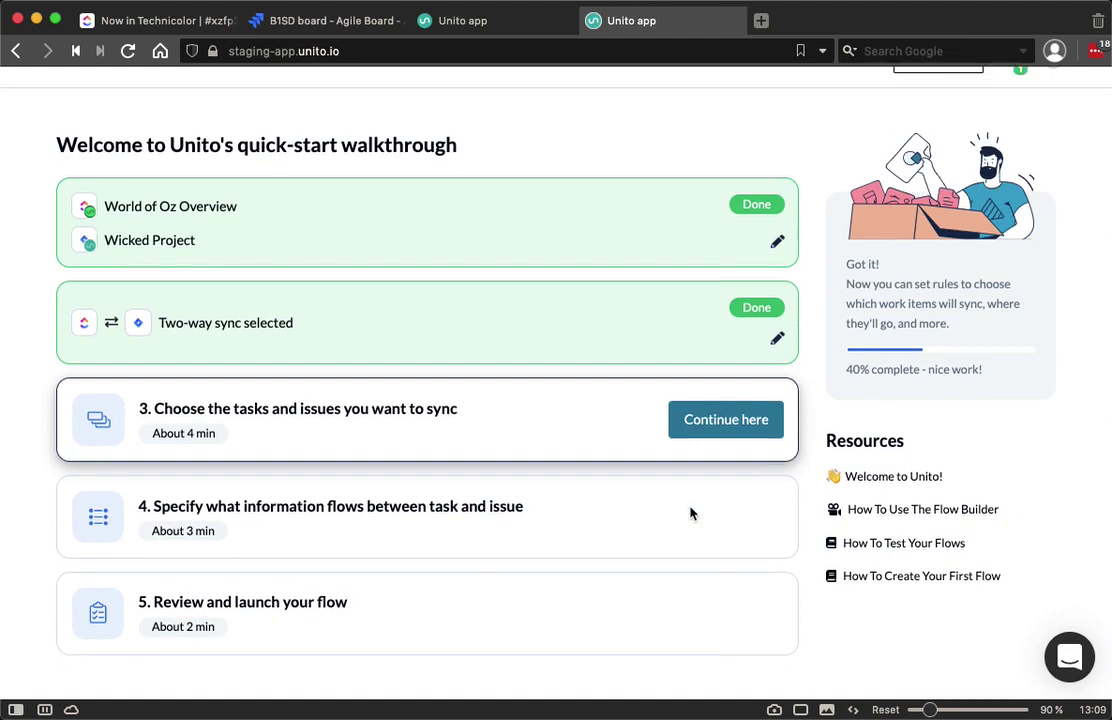
pyautogui.click(738, 426)
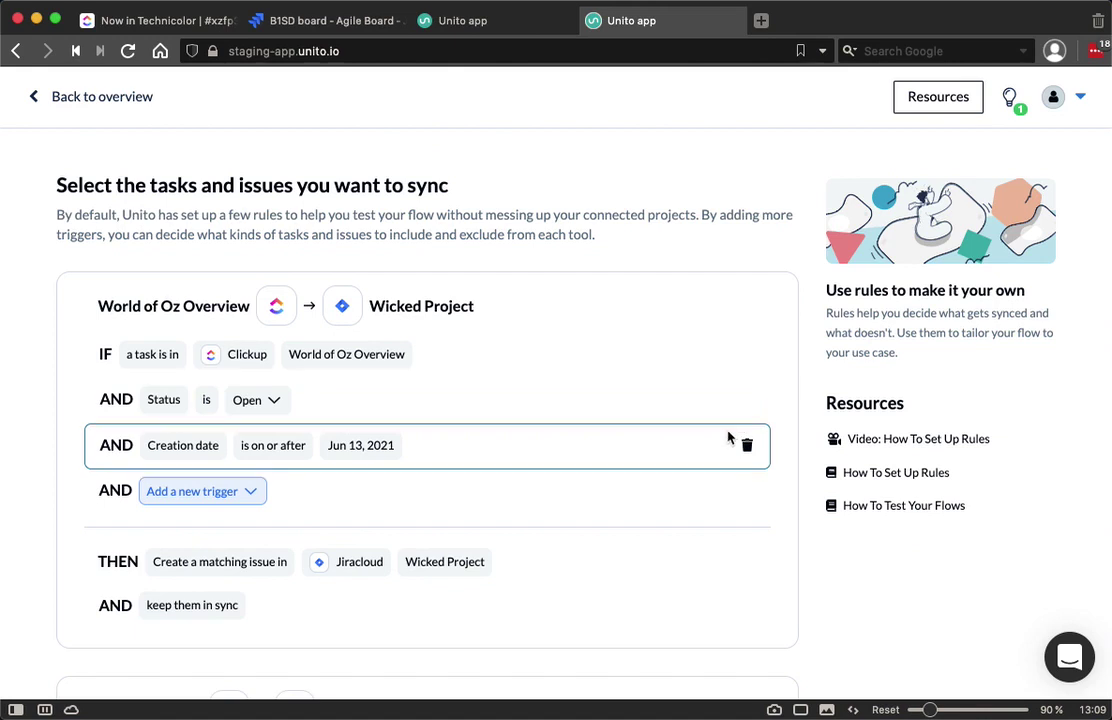
pyautogui.scroll(-1, 729, 438)
pyautogui.scroll(-1, 727, 438)
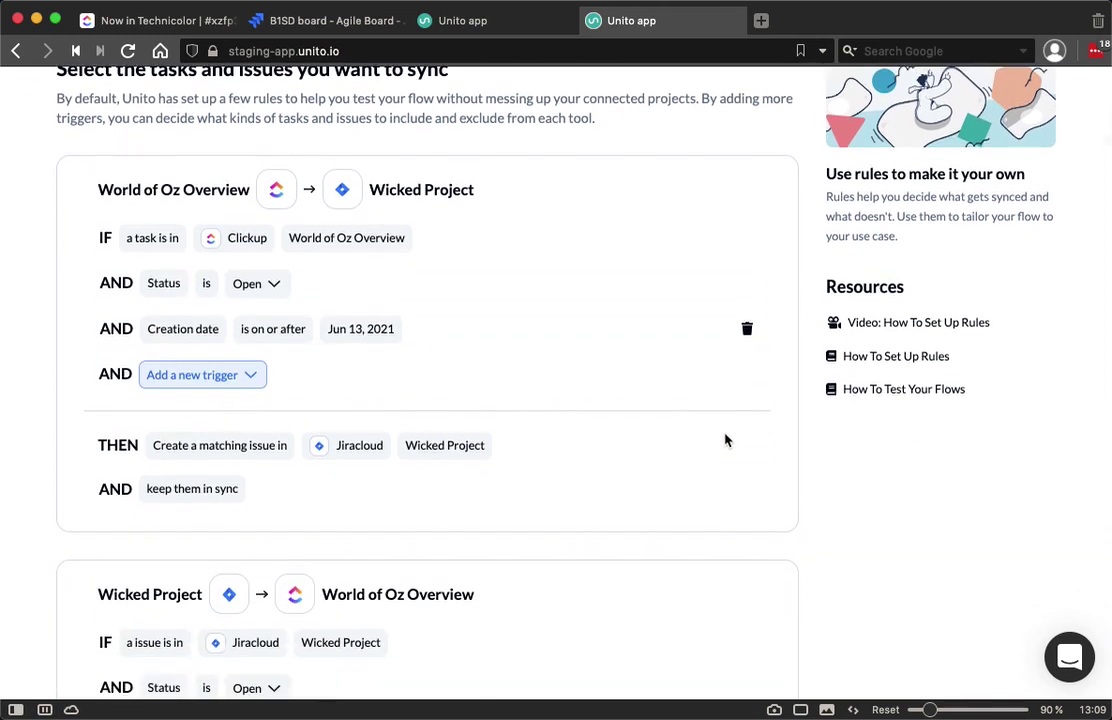
pyautogui.scroll(-1, 726, 440)
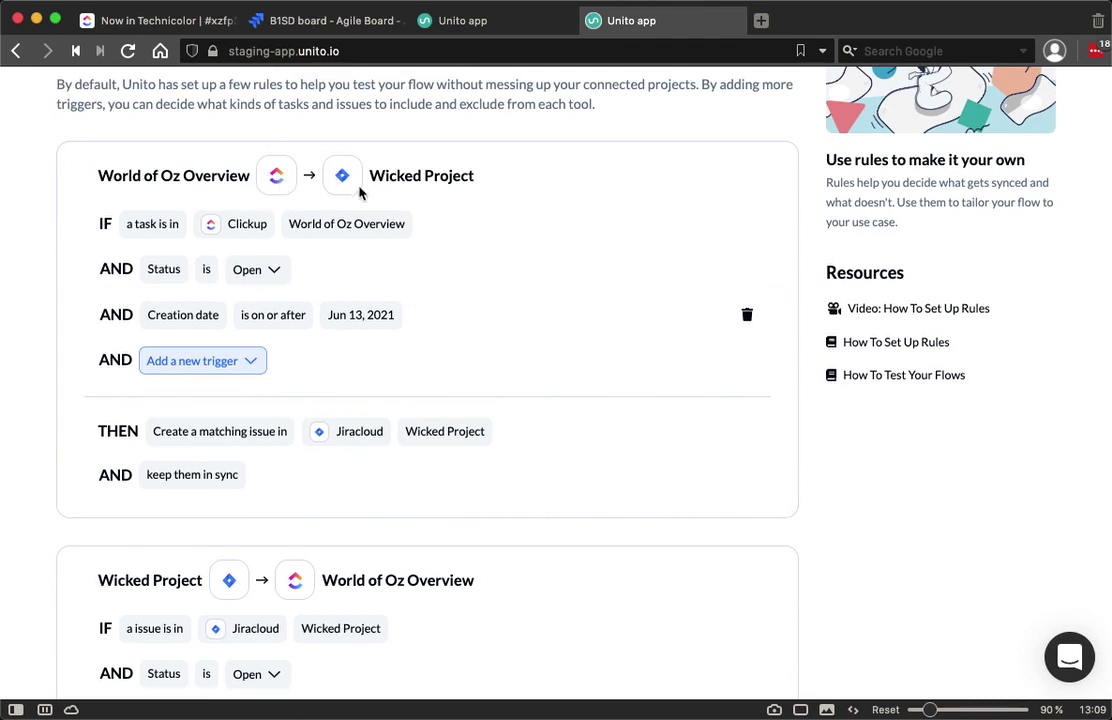
pyautogui.scroll(-10, 430, 460)
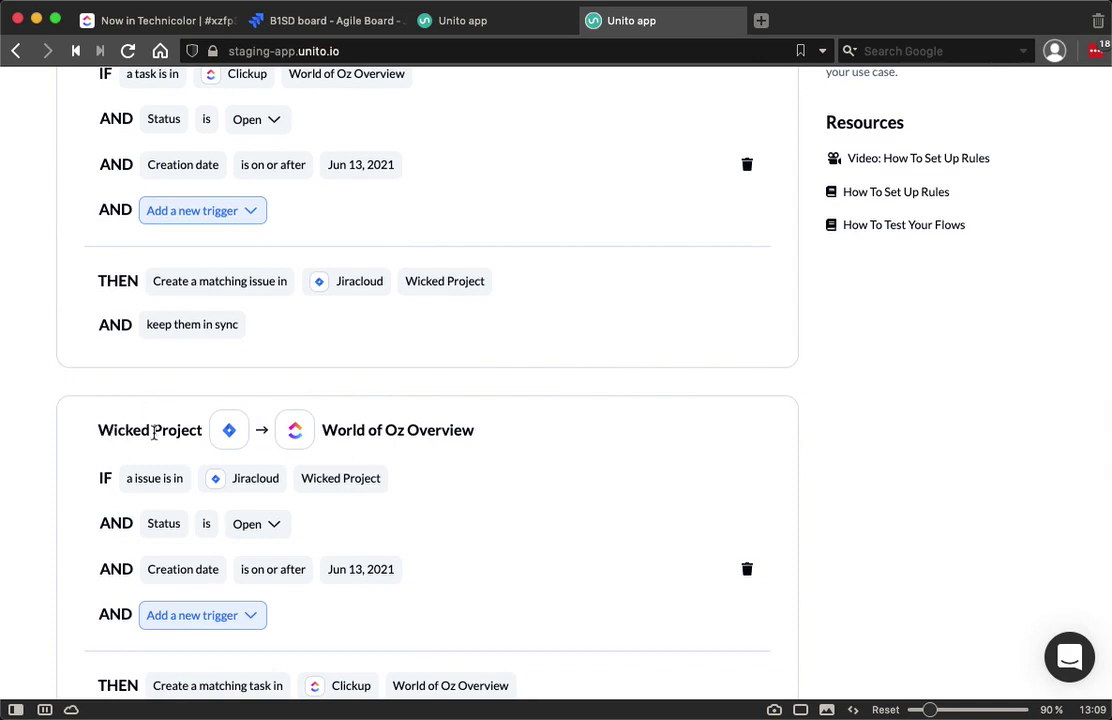
pyautogui.scroll(-5, 170, 430)
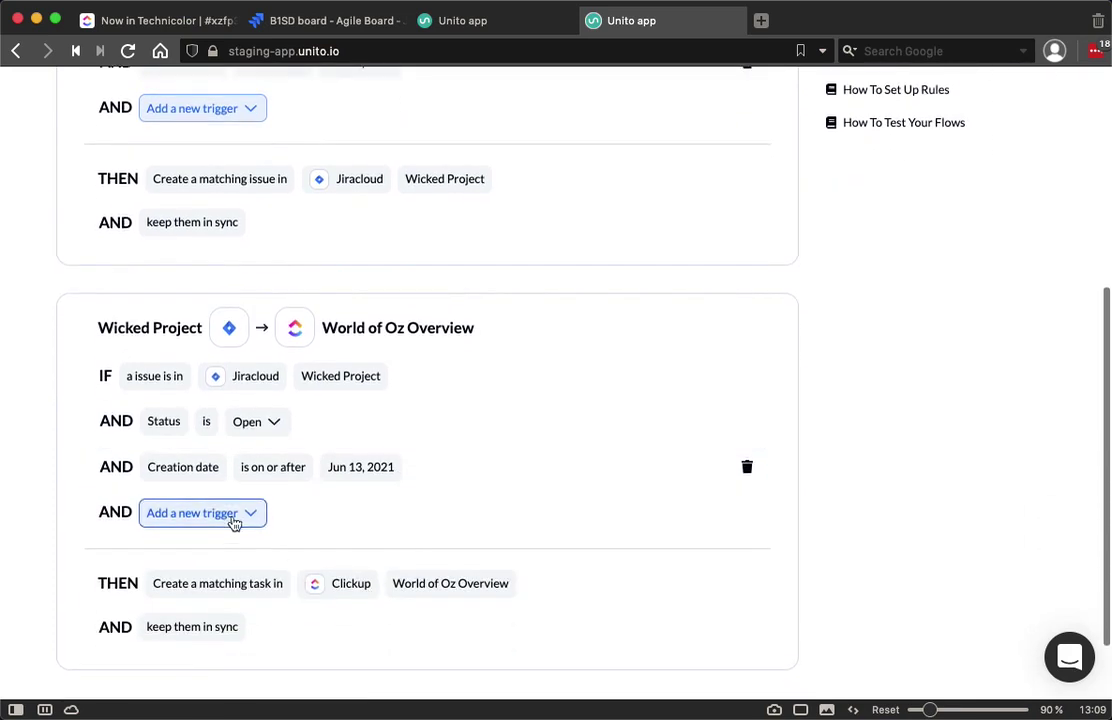
# In the Wicked Project to World of Oz Overview rule, replace the creation date trigger with Label is Oz and confirm the rules.
pyautogui.click(239, 513)
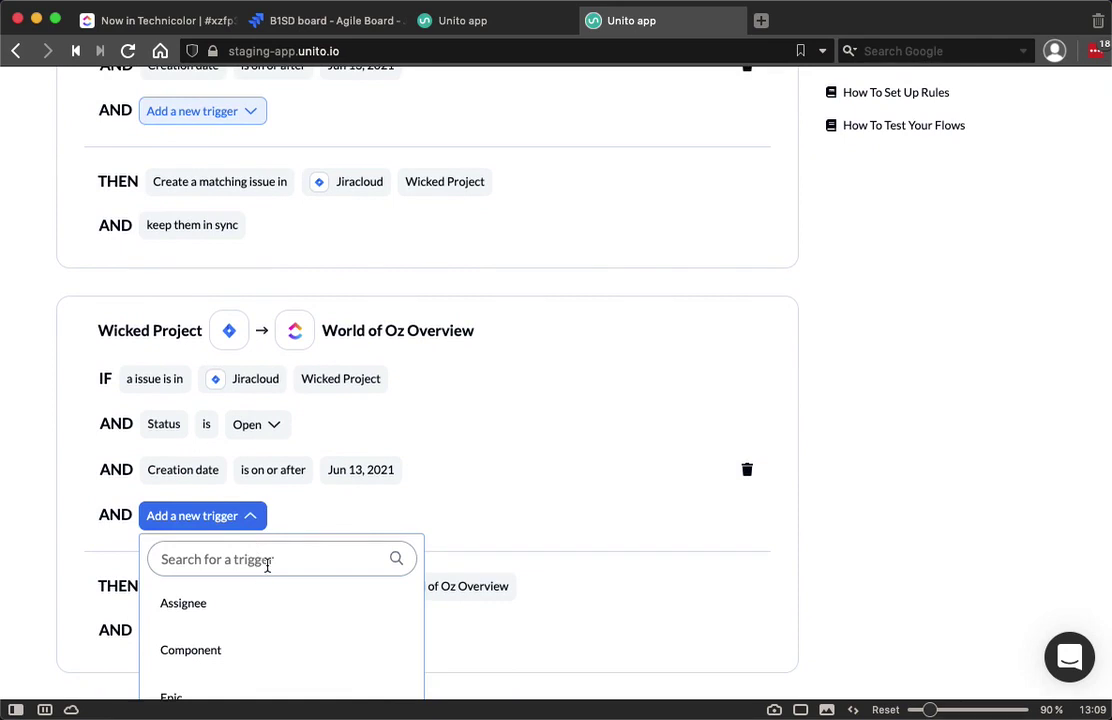
pyautogui.scroll(-2, 263, 567)
pyautogui.scroll(-3, 276, 576)
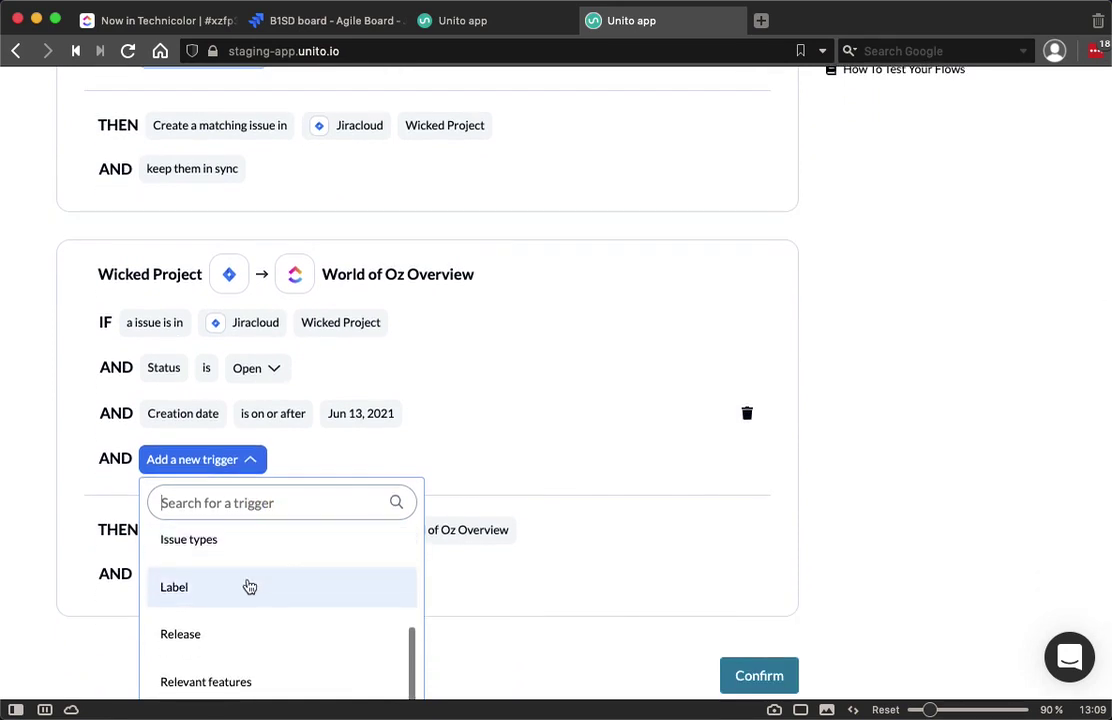
pyautogui.click(255, 580)
pyautogui.click(245, 508)
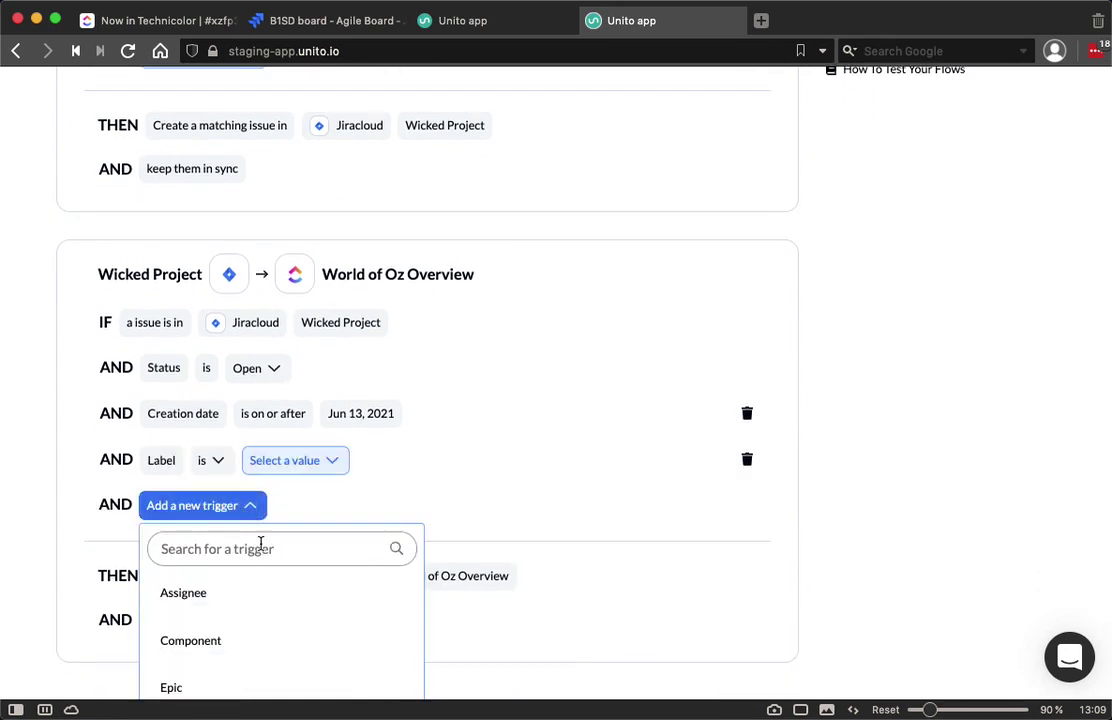
pyautogui.click(318, 459)
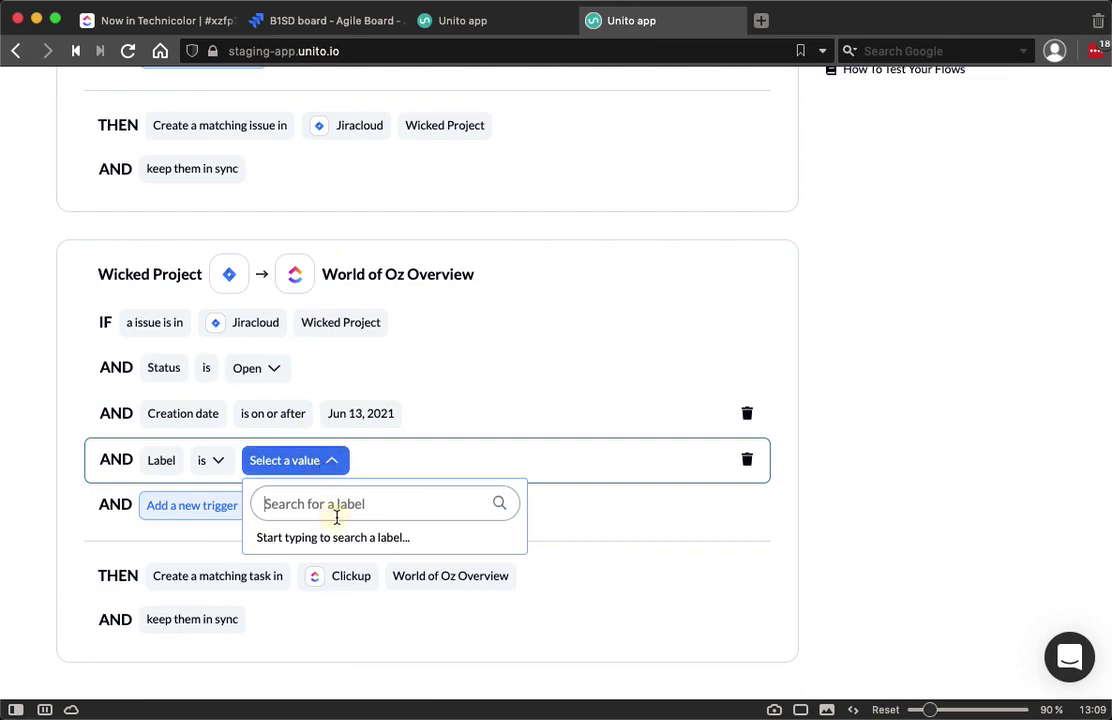
pyautogui.write('Oz')
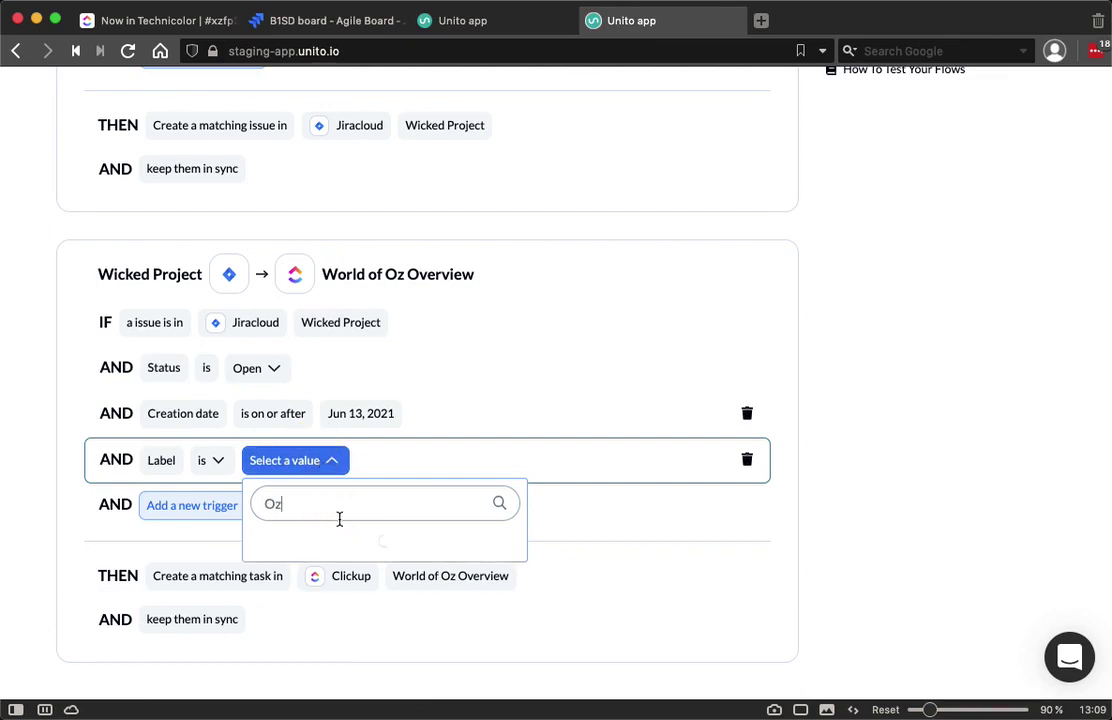
pyautogui.click(306, 548)
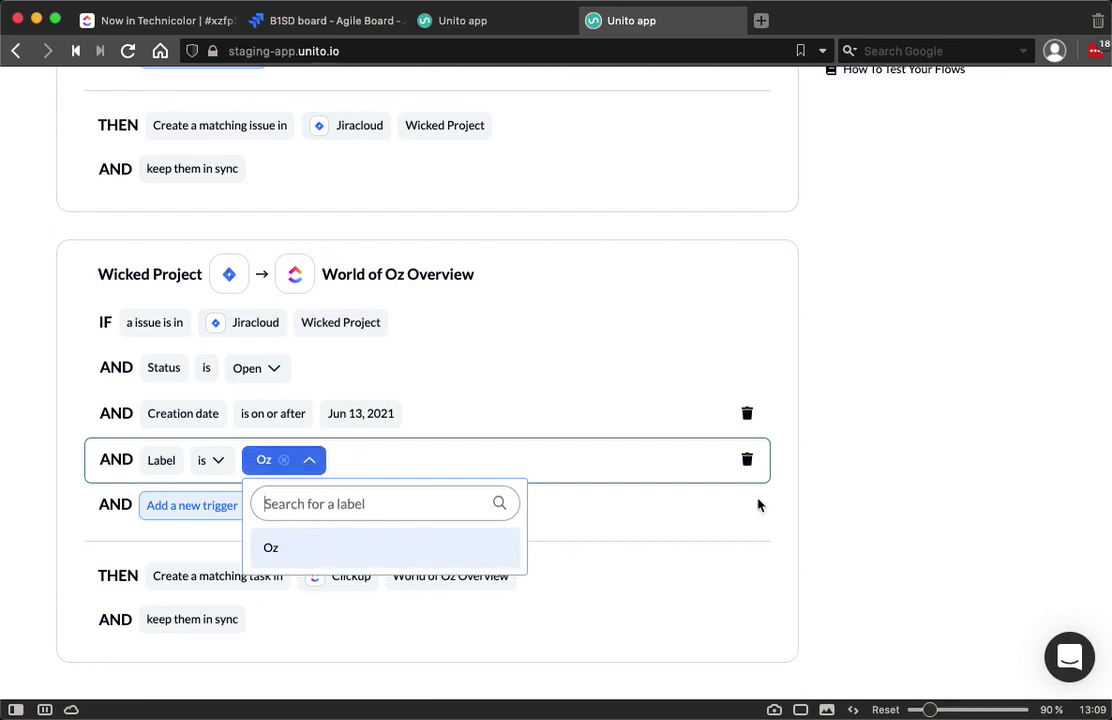
pyautogui.click(908, 435)
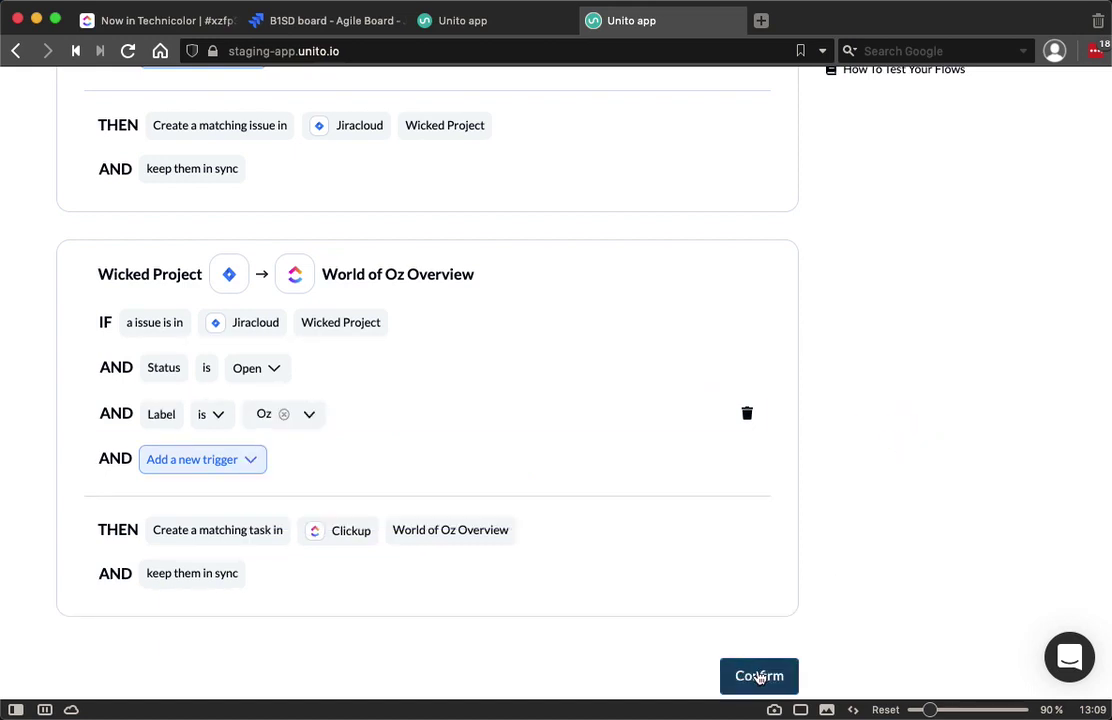
pyautogui.click(760, 677)
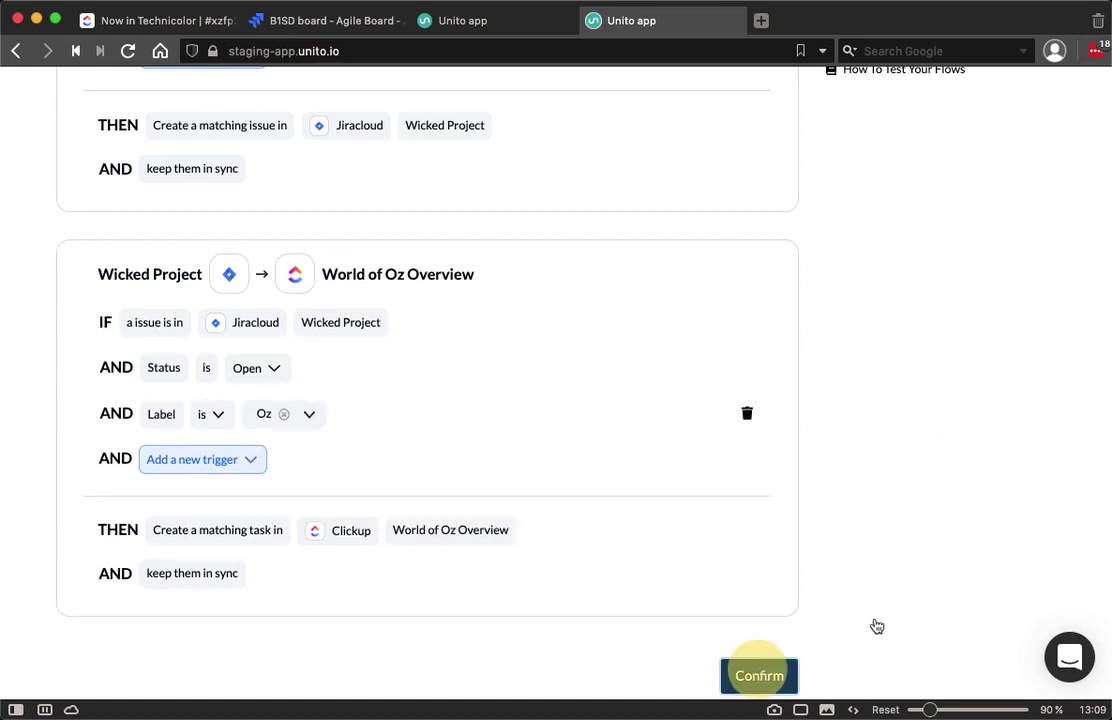
# Open the field mapping setup of the flow and review the fields mapped between World of Oz Overview and Wicked Project.
pyautogui.scroll(-1, 665, 467)
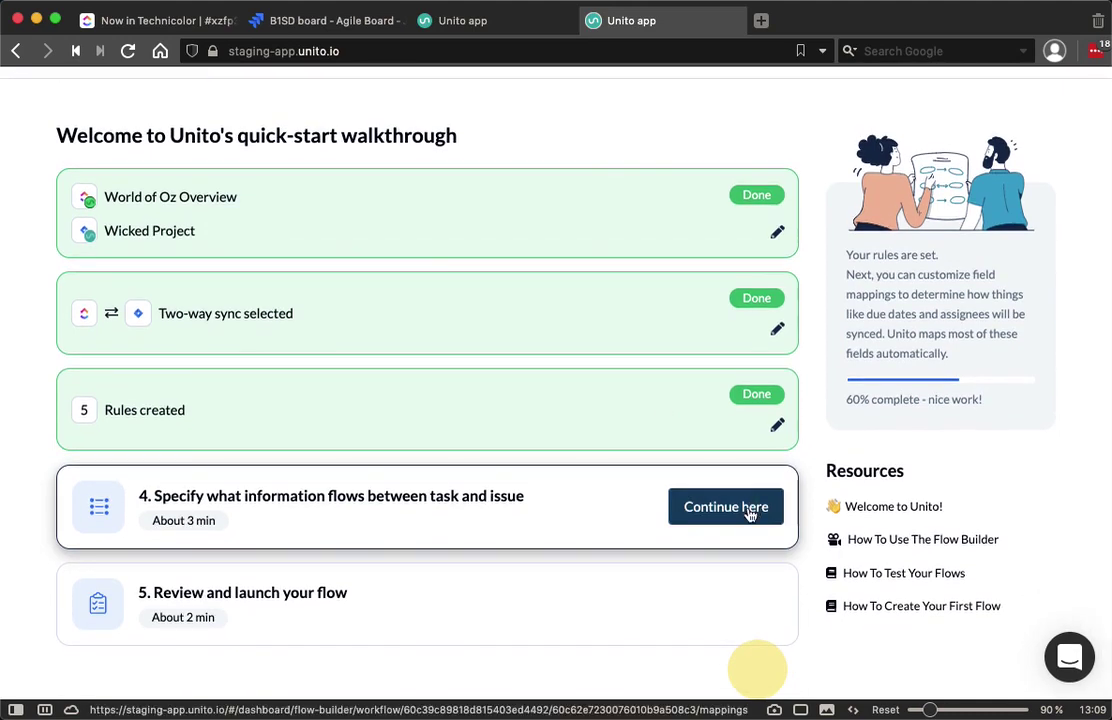
pyautogui.click(750, 514)
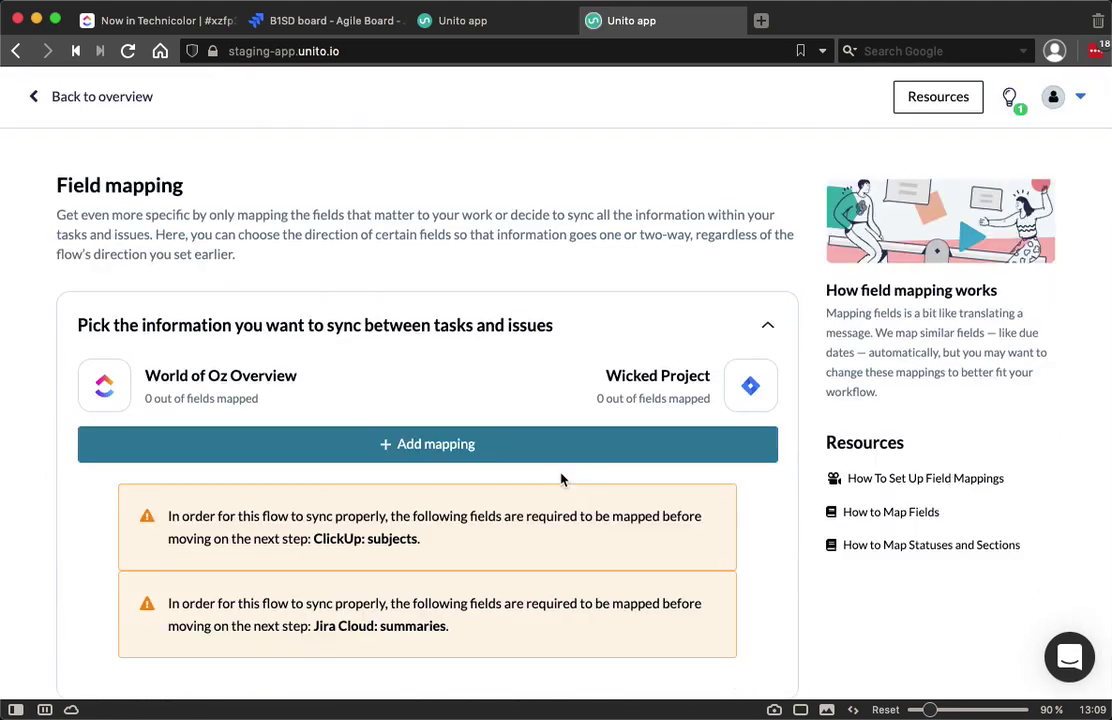
pyautogui.scroll(-3, 612, 497)
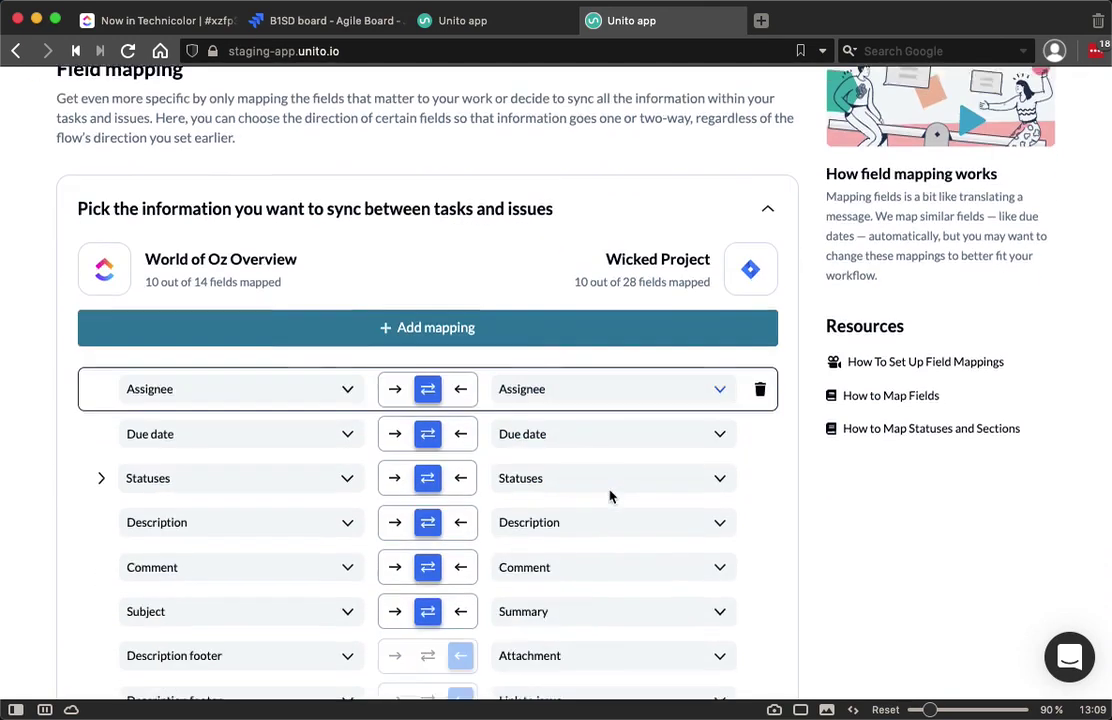
pyautogui.scroll(-2, 612, 497)
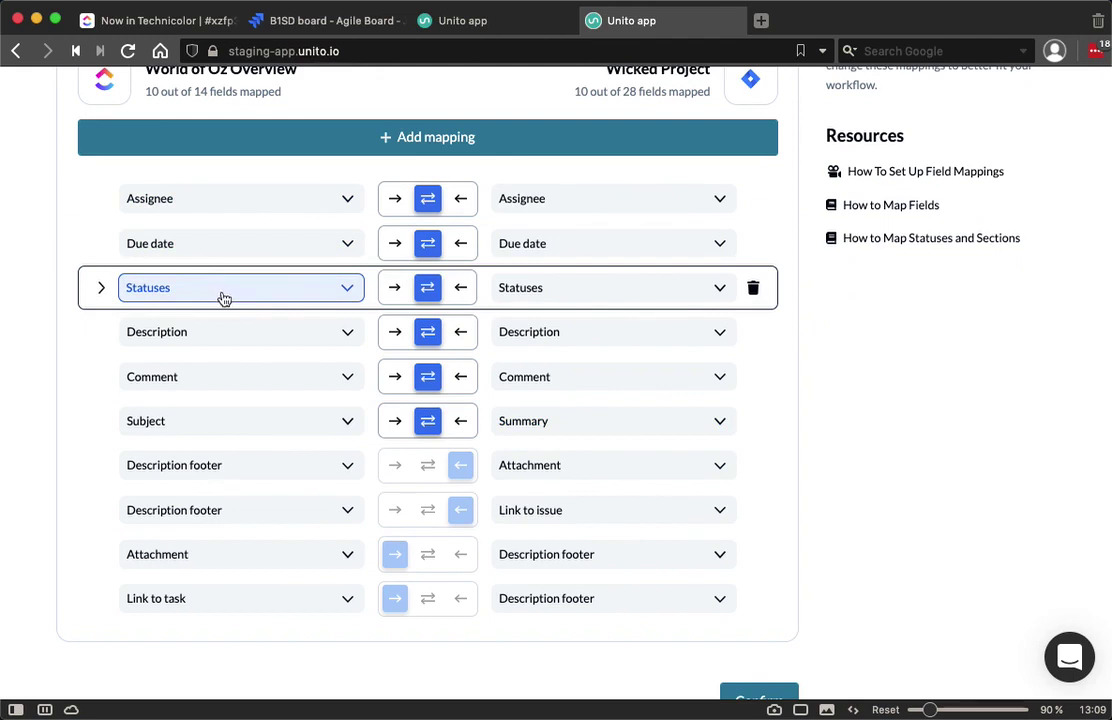
# Add a two-way mapping between World of Oz Overview's Issue Type and Wicked Project's Issue types, and confirm the field mappings.
pyautogui.click(343, 148)
pyautogui.click(318, 198)
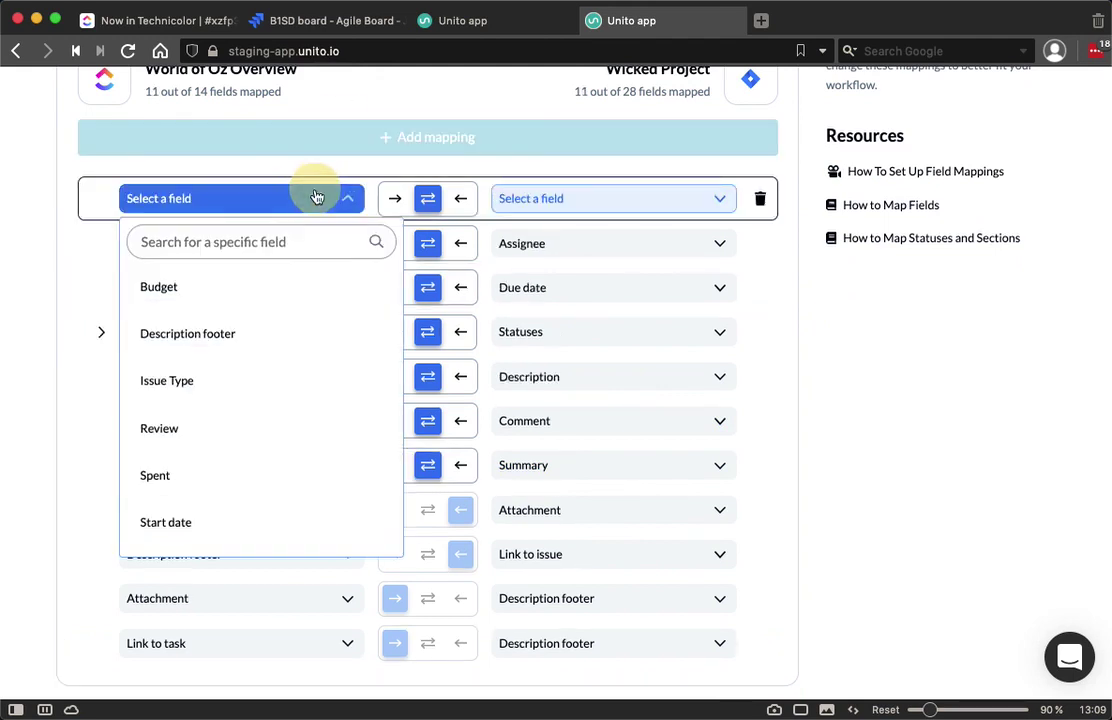
pyautogui.click(268, 247)
pyautogui.write('issue')
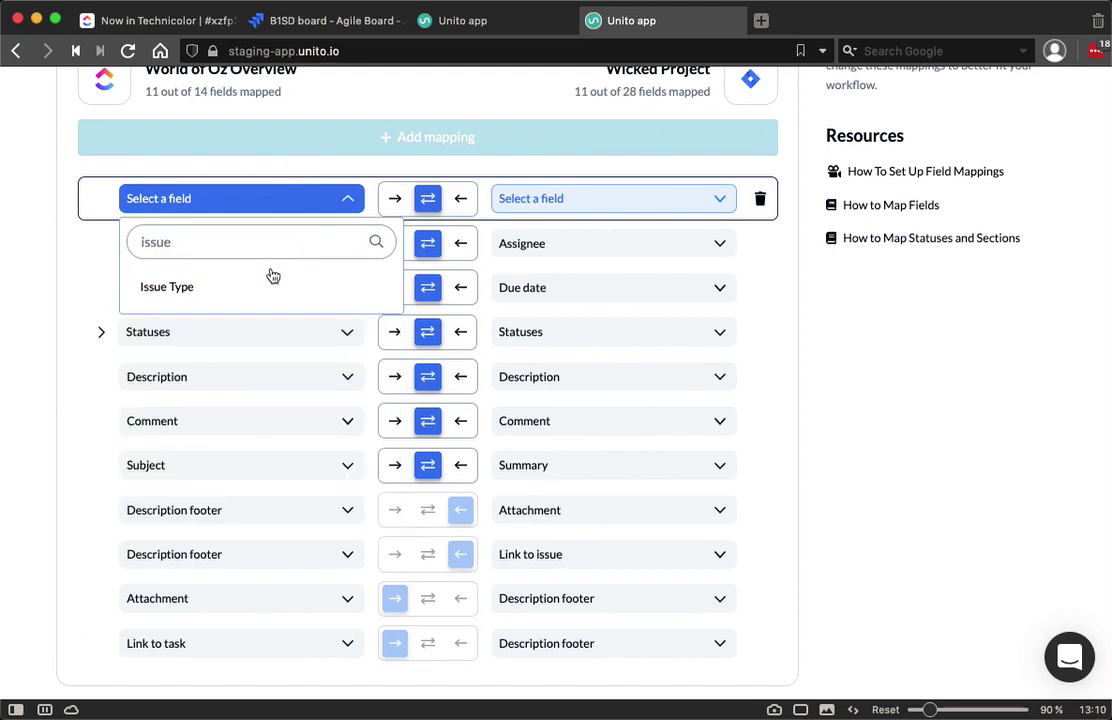
pyautogui.click(268, 285)
pyautogui.click(885, 306)
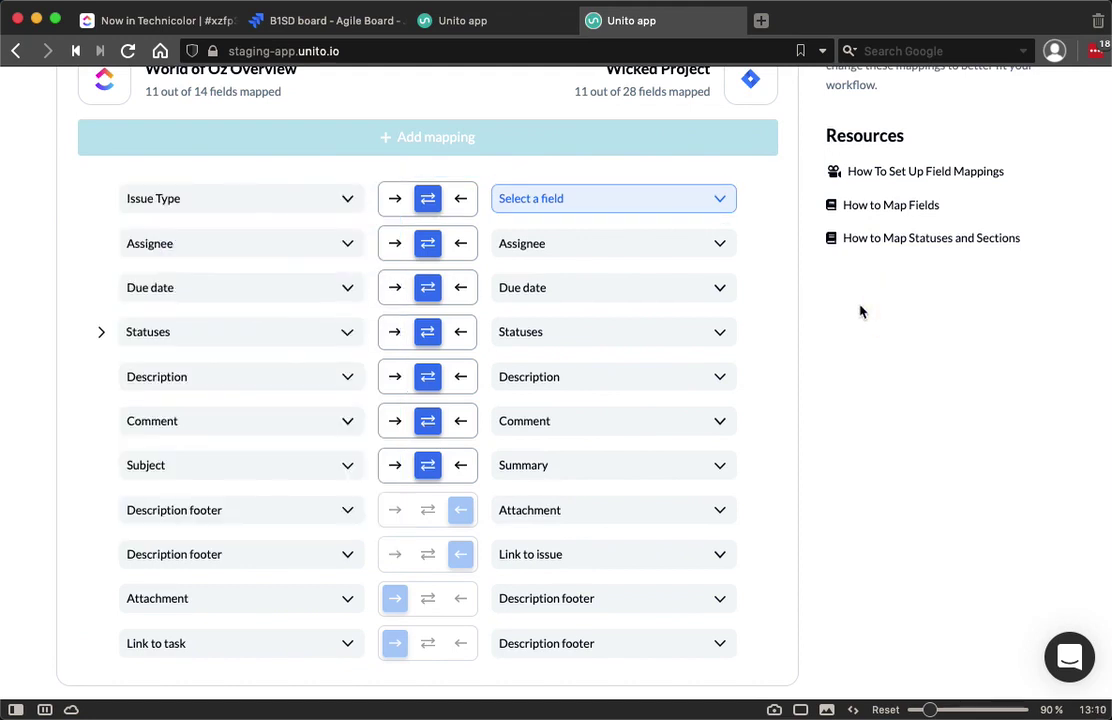
pyautogui.click(661, 210)
pyautogui.click(603, 475)
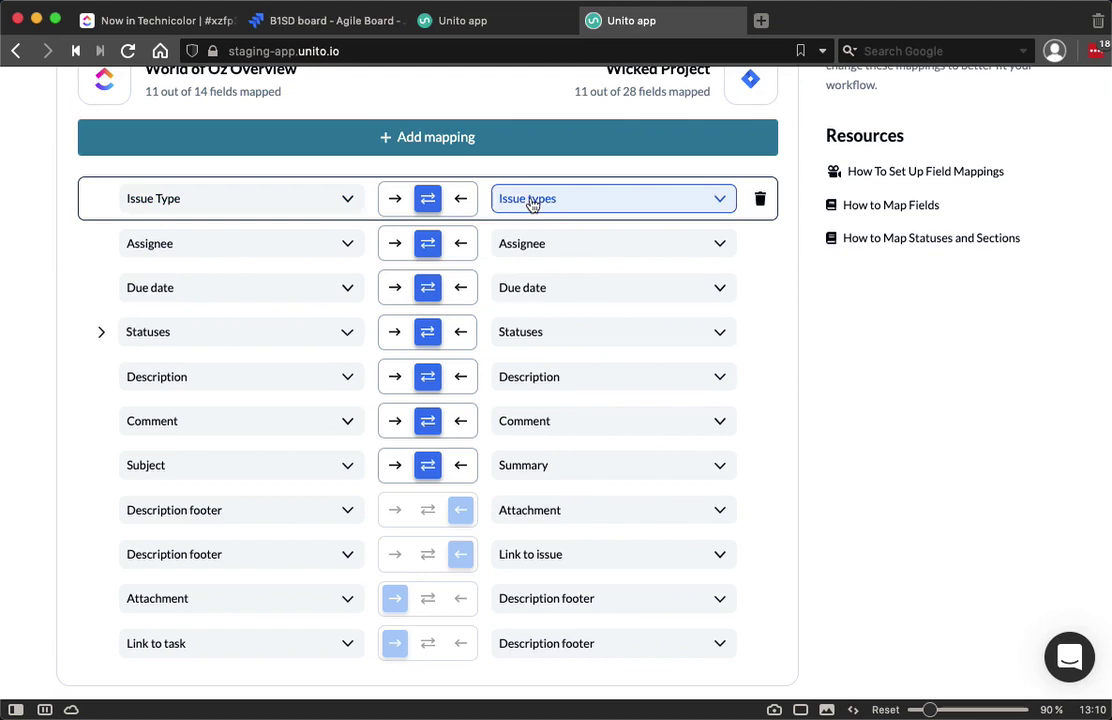
pyautogui.scroll(-2, 880, 345)
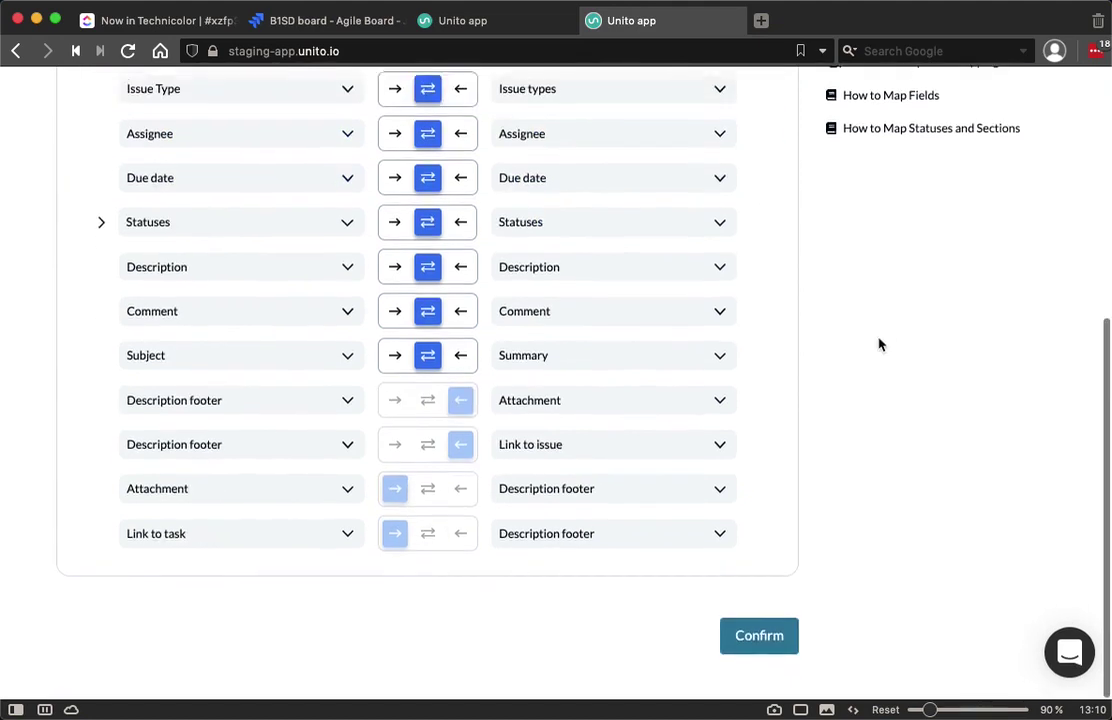
pyautogui.click(764, 658)
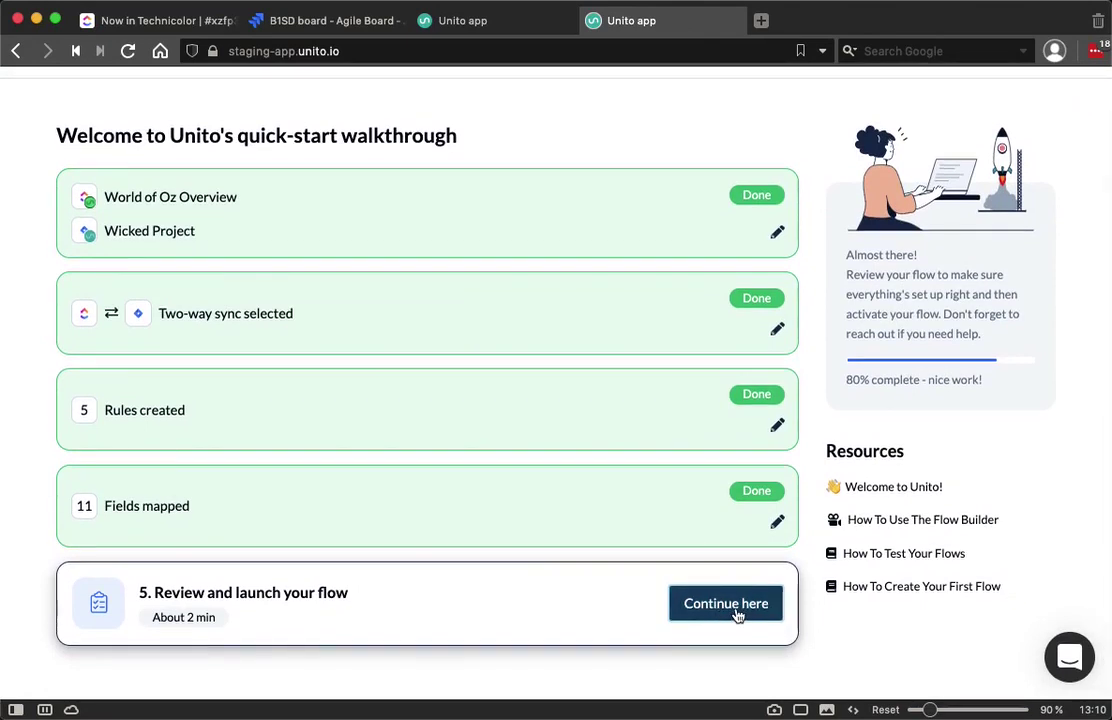
# Leave the flow walkthrough without launching and return to the Building Oz workflow designer.
pyautogui.scroll(1, 737, 613)
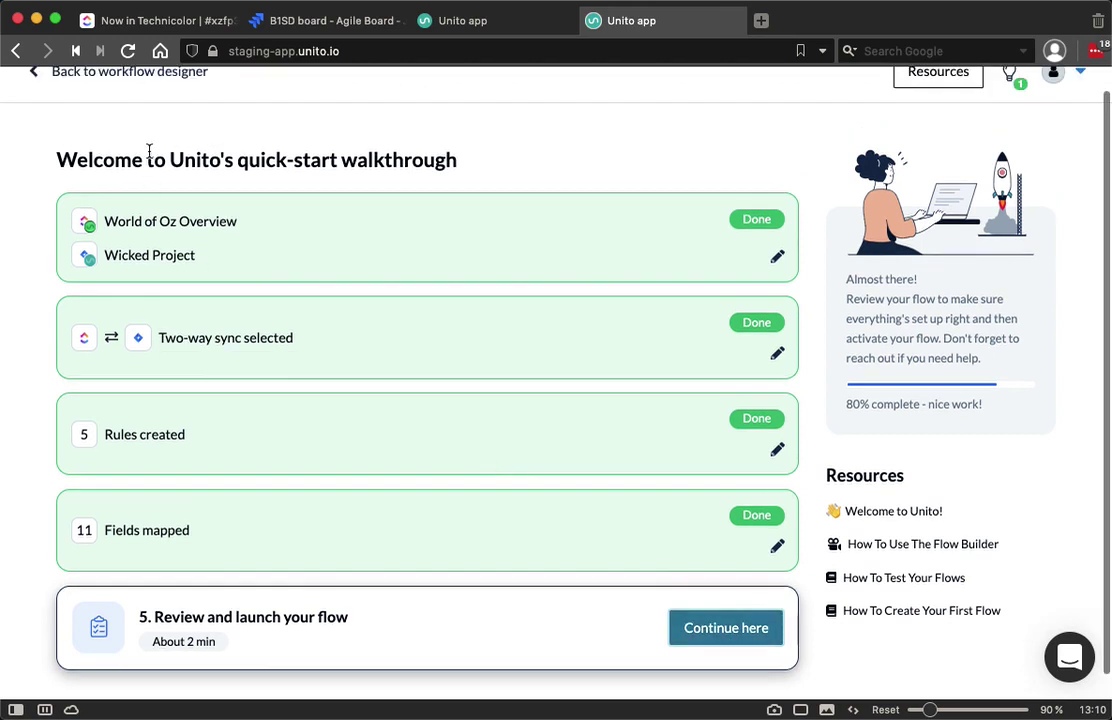
pyautogui.click(166, 82)
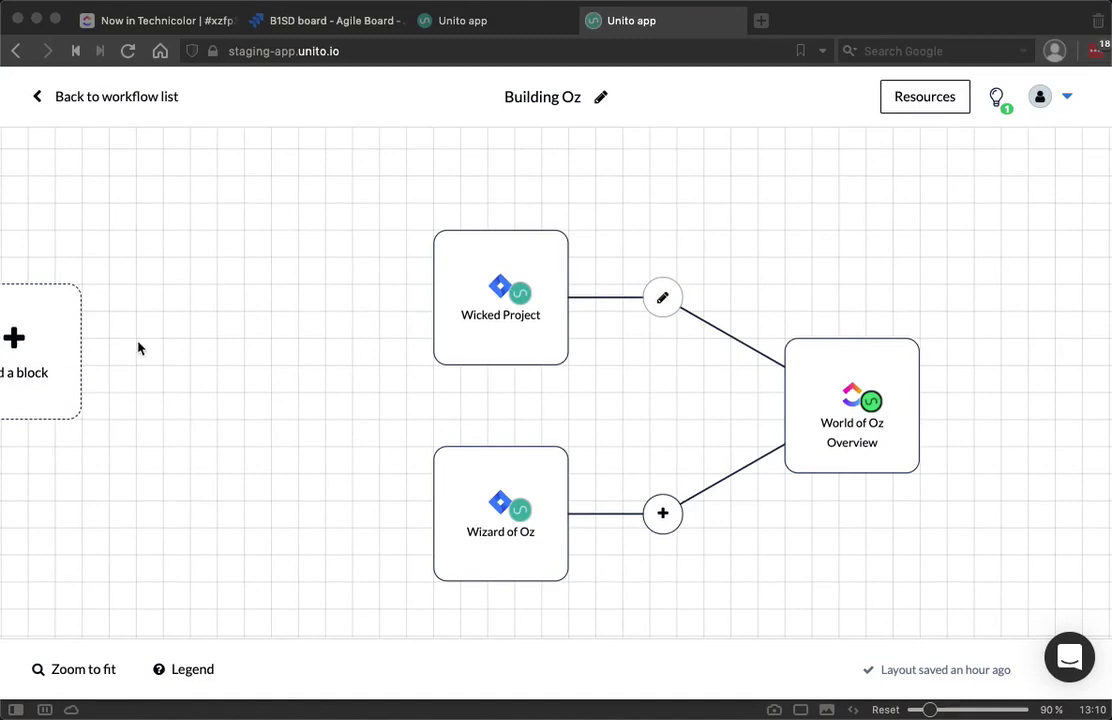
pyautogui.click(685, 425)
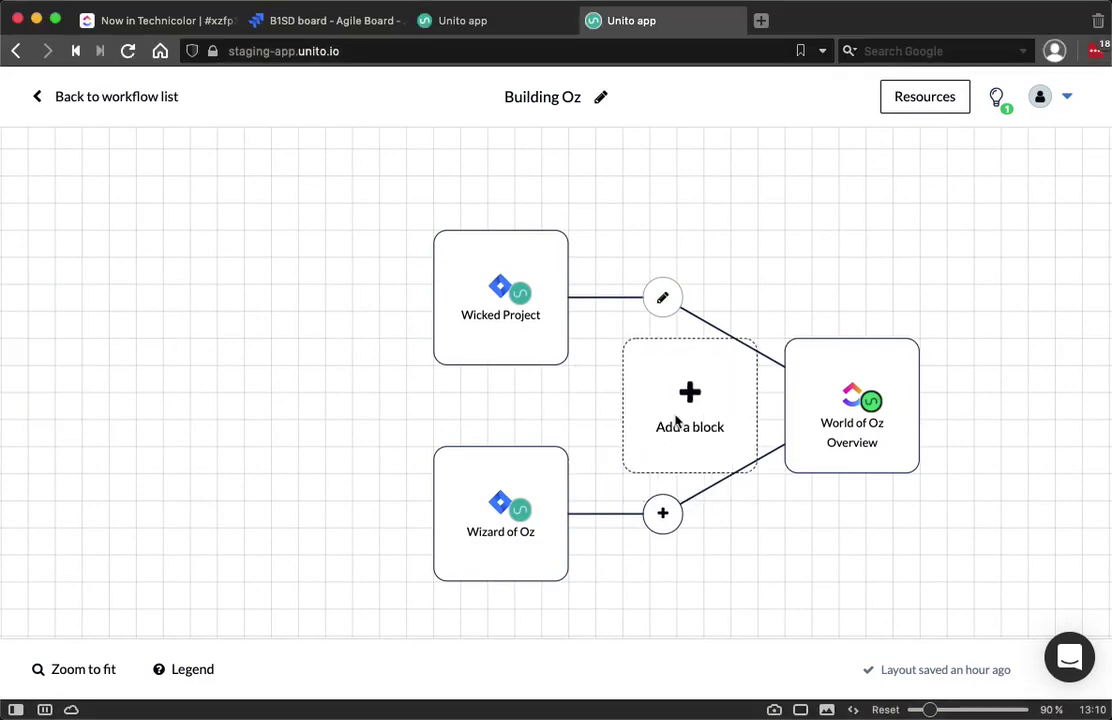